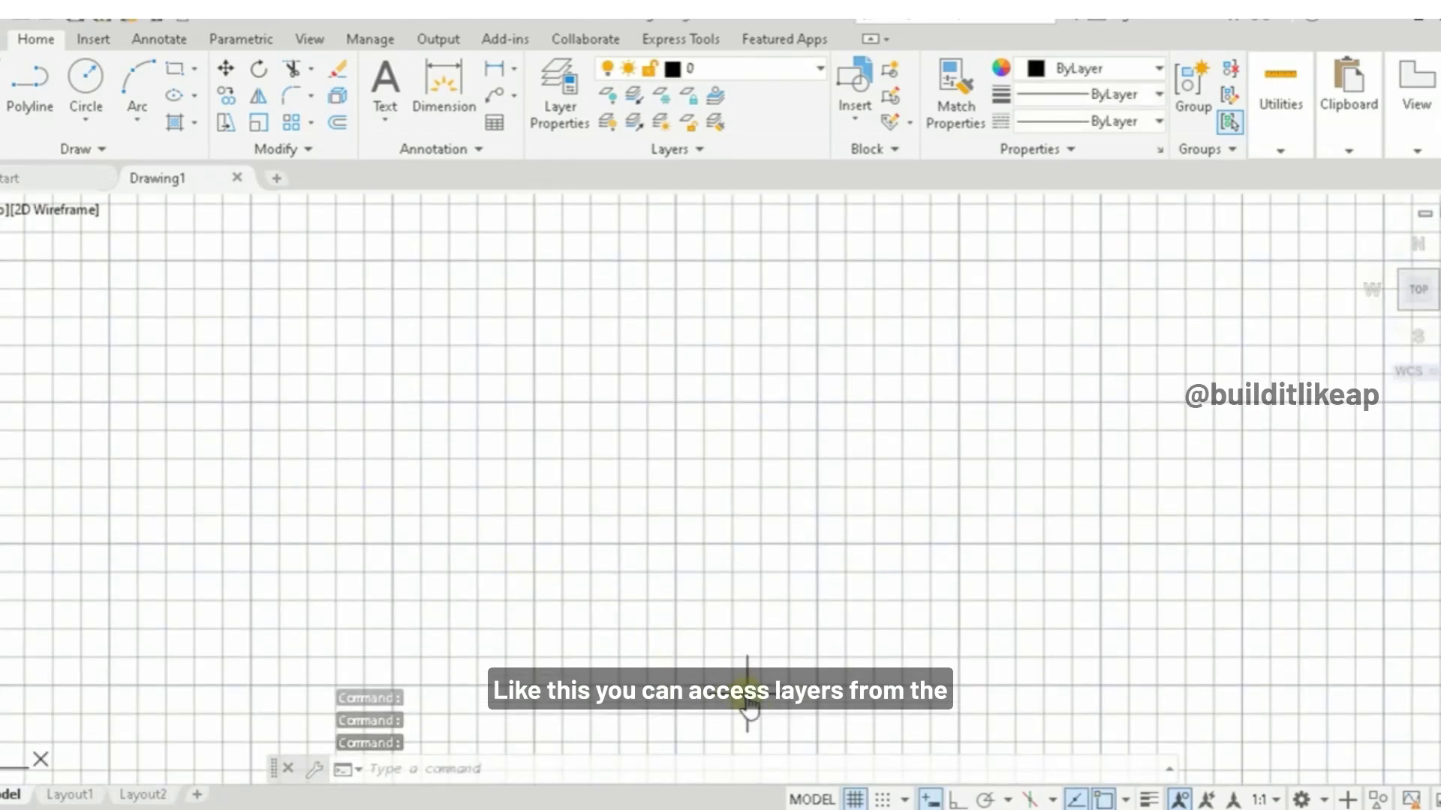
- Turn off the drawing grid and briefly check the Layer dropdown
left_click(856, 800)
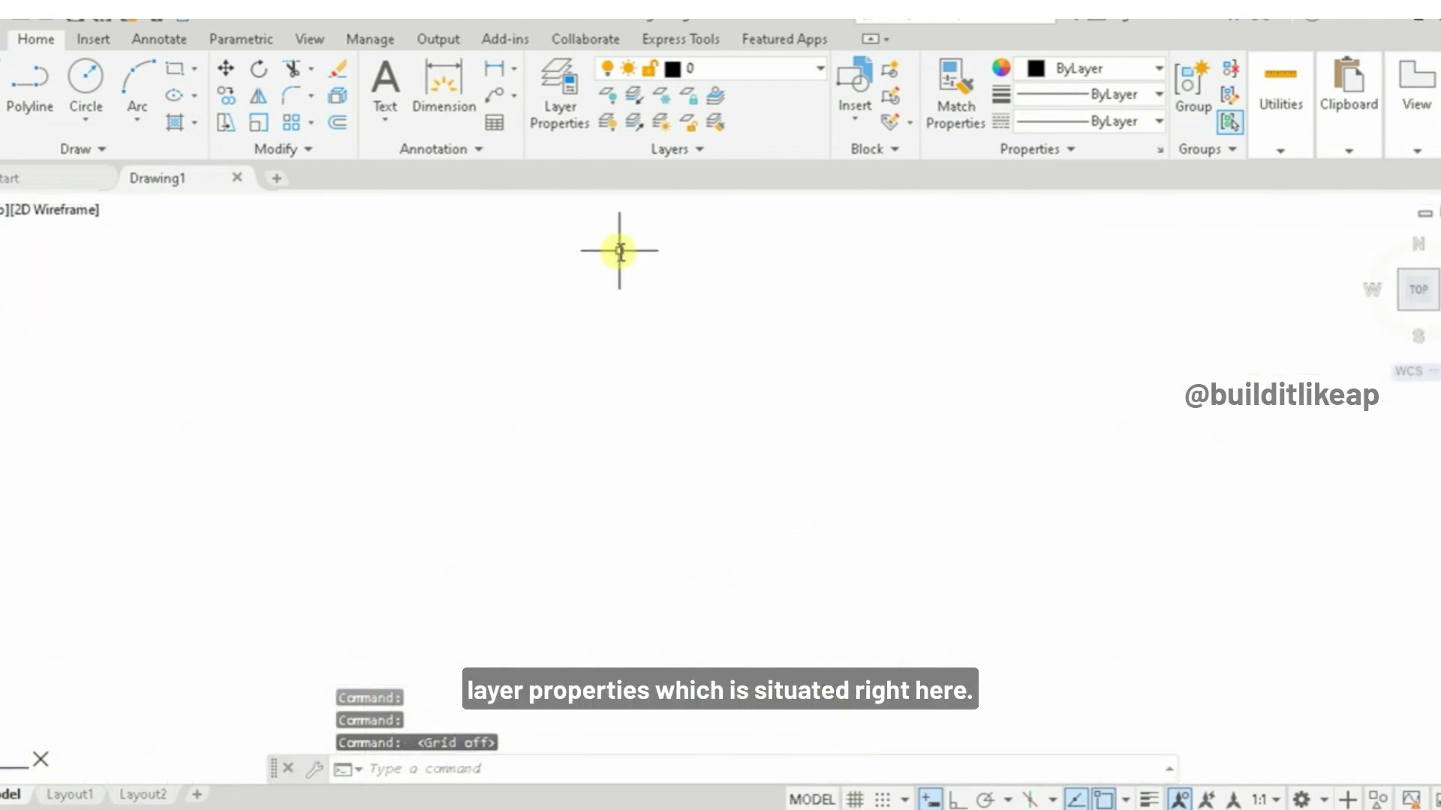
left_click(820, 67)
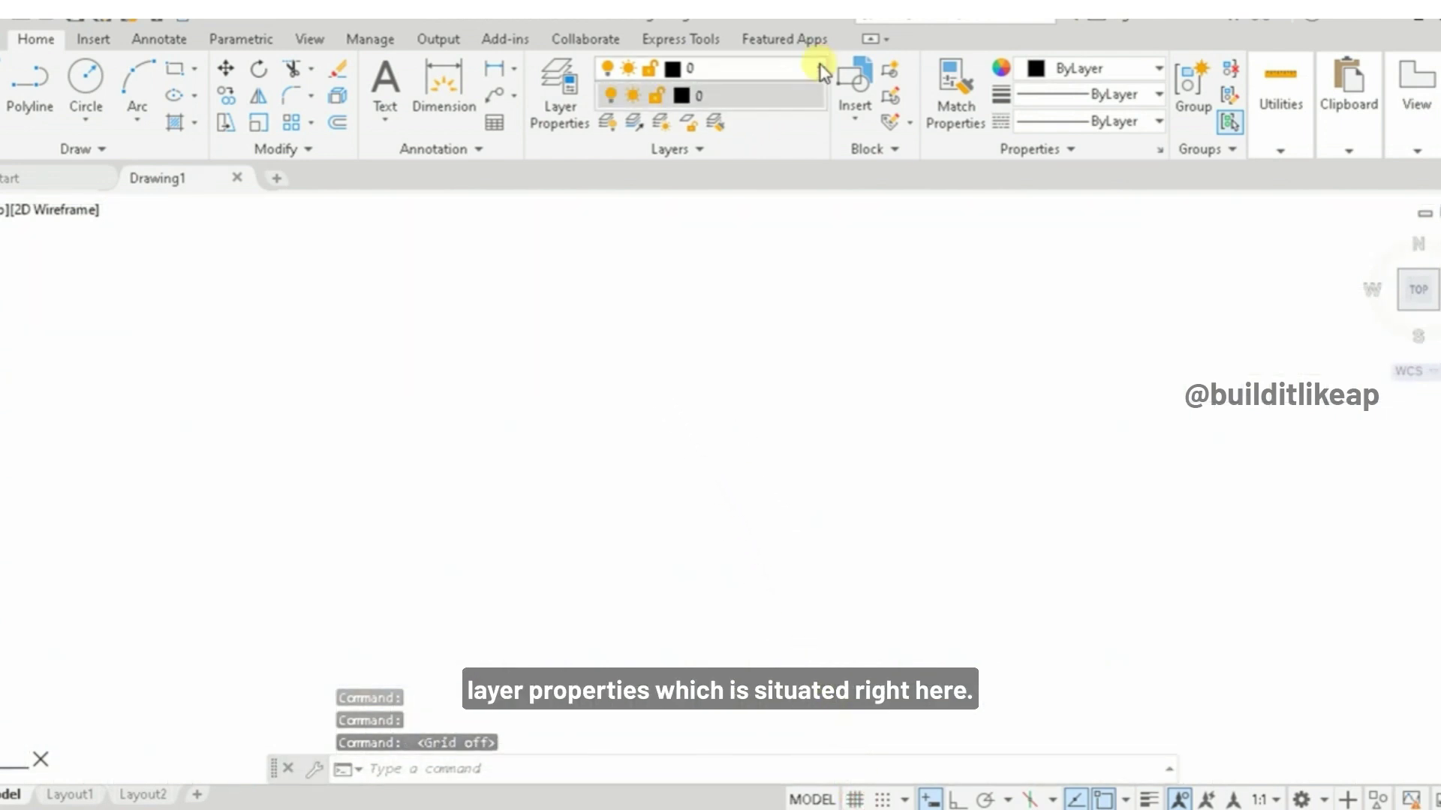
left_click(820, 66)
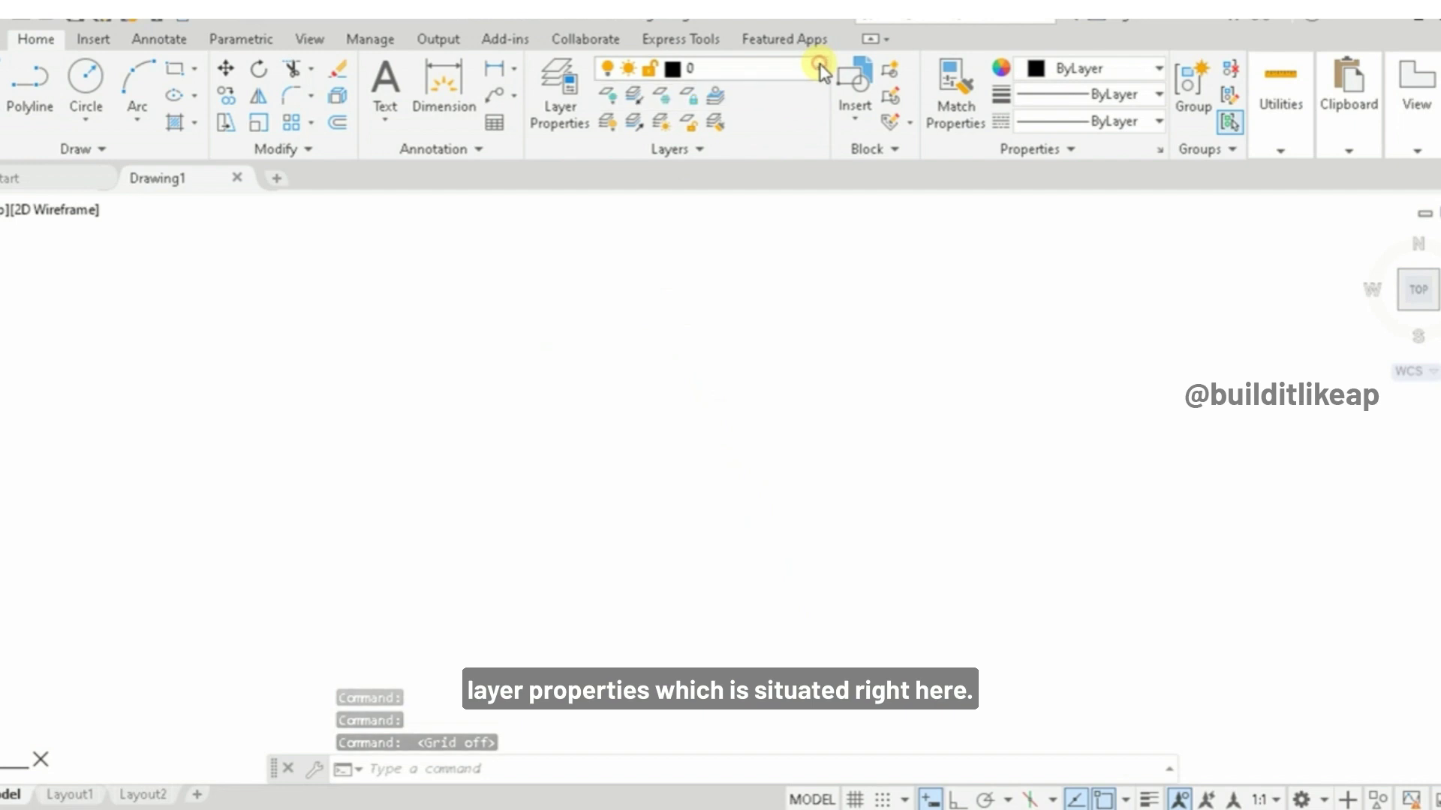
- Open the Layer Properties Manager from the Home tab's Layers panel
left_click(570, 104)
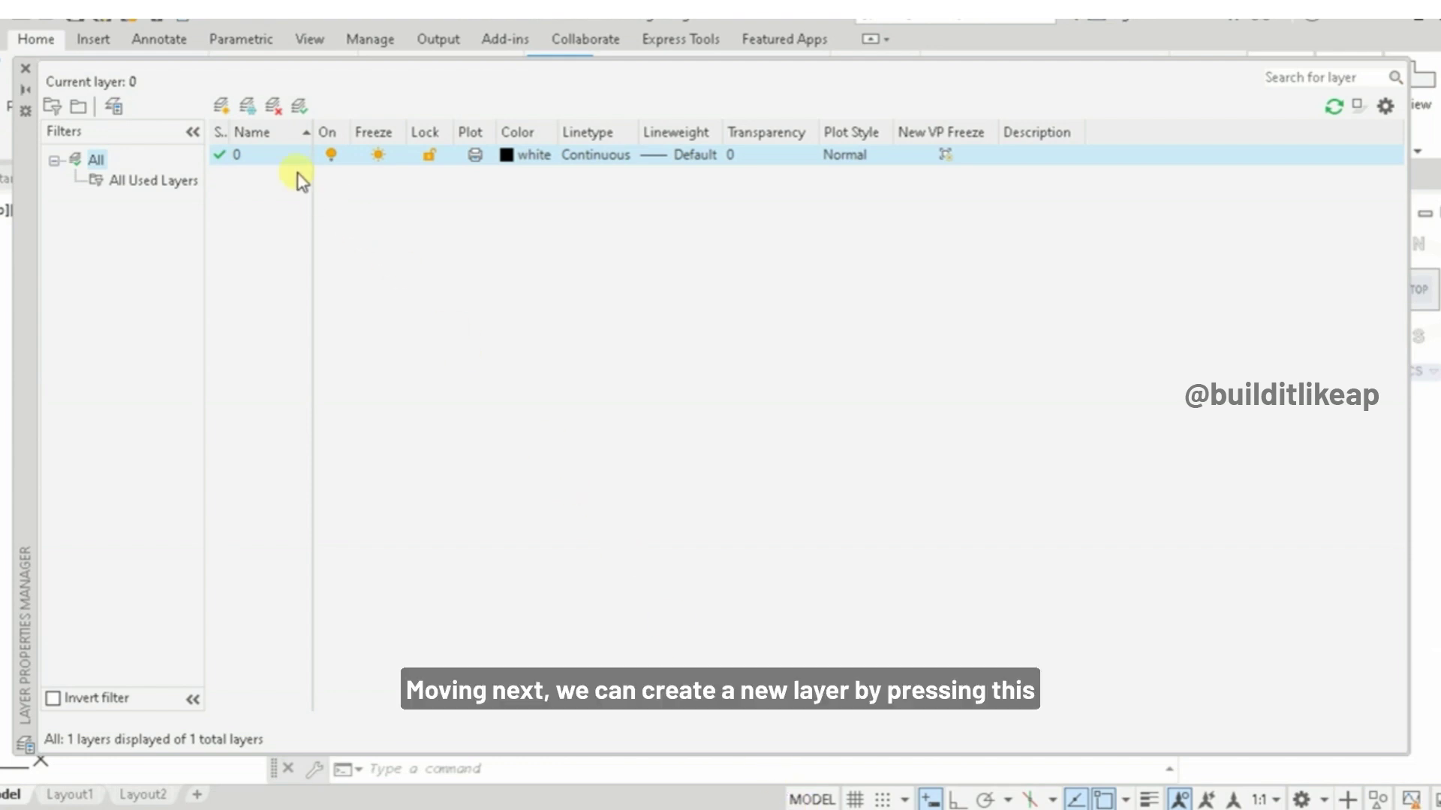
- Create new layers named Door and Window
left_click(227, 104)
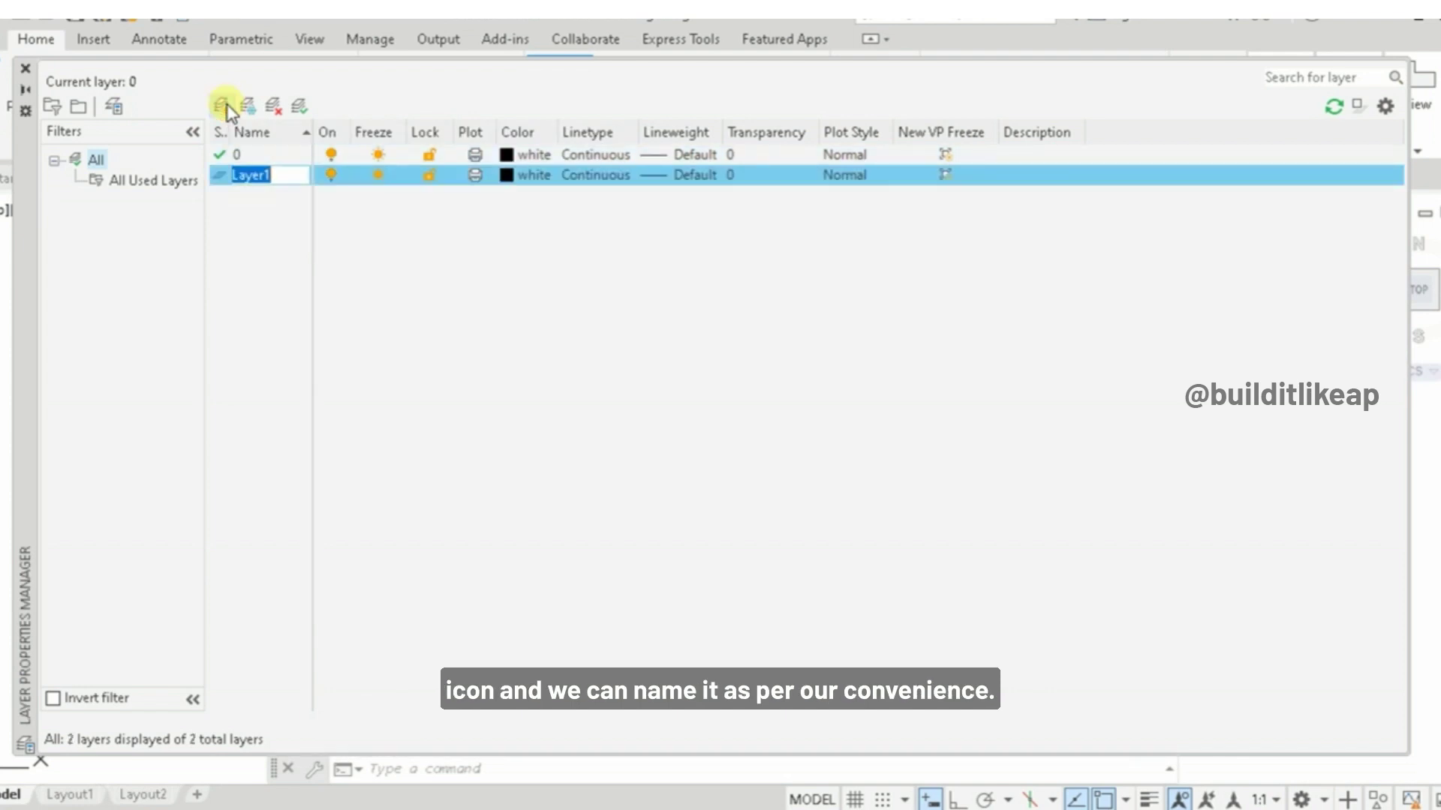
type("D")
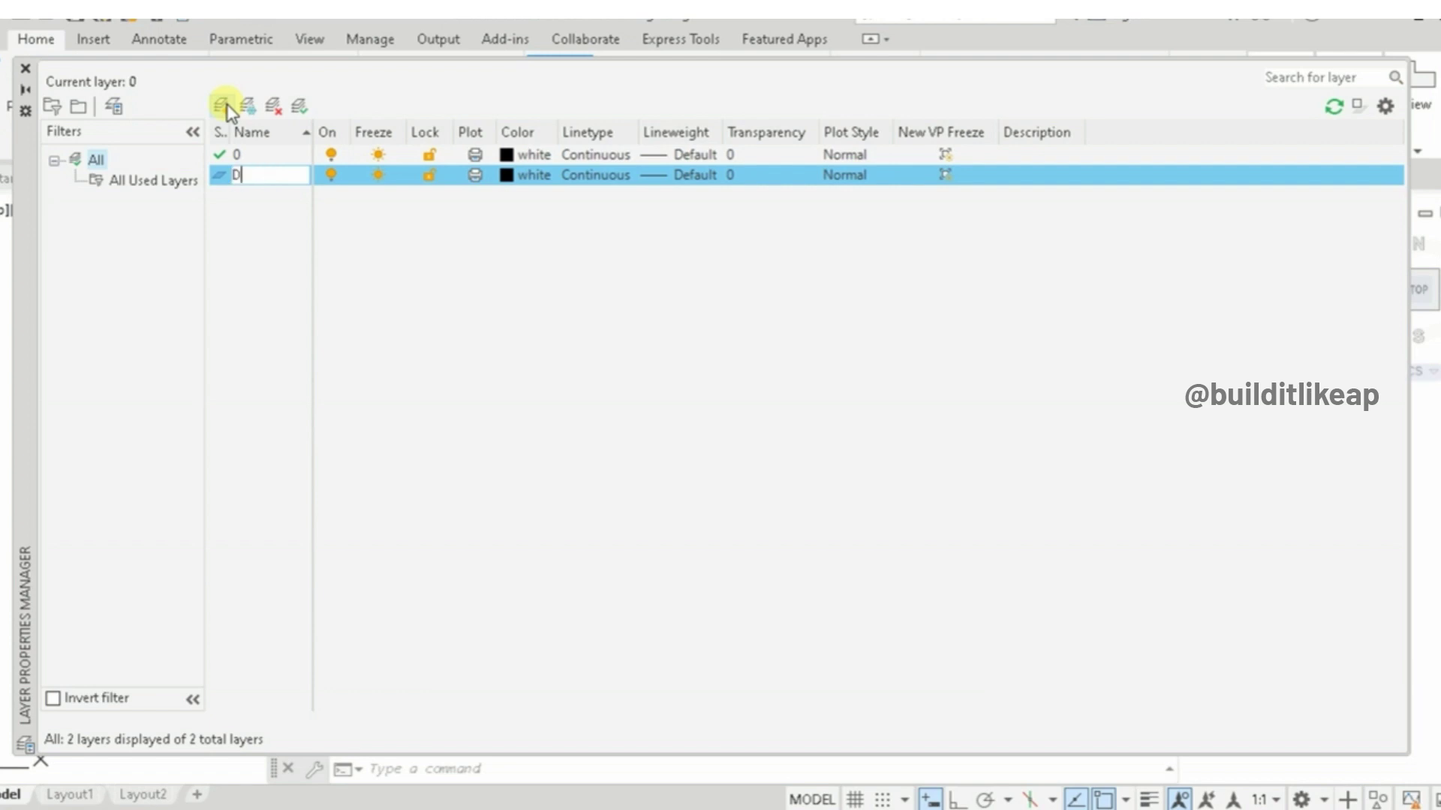
type("oor")
key("Return")
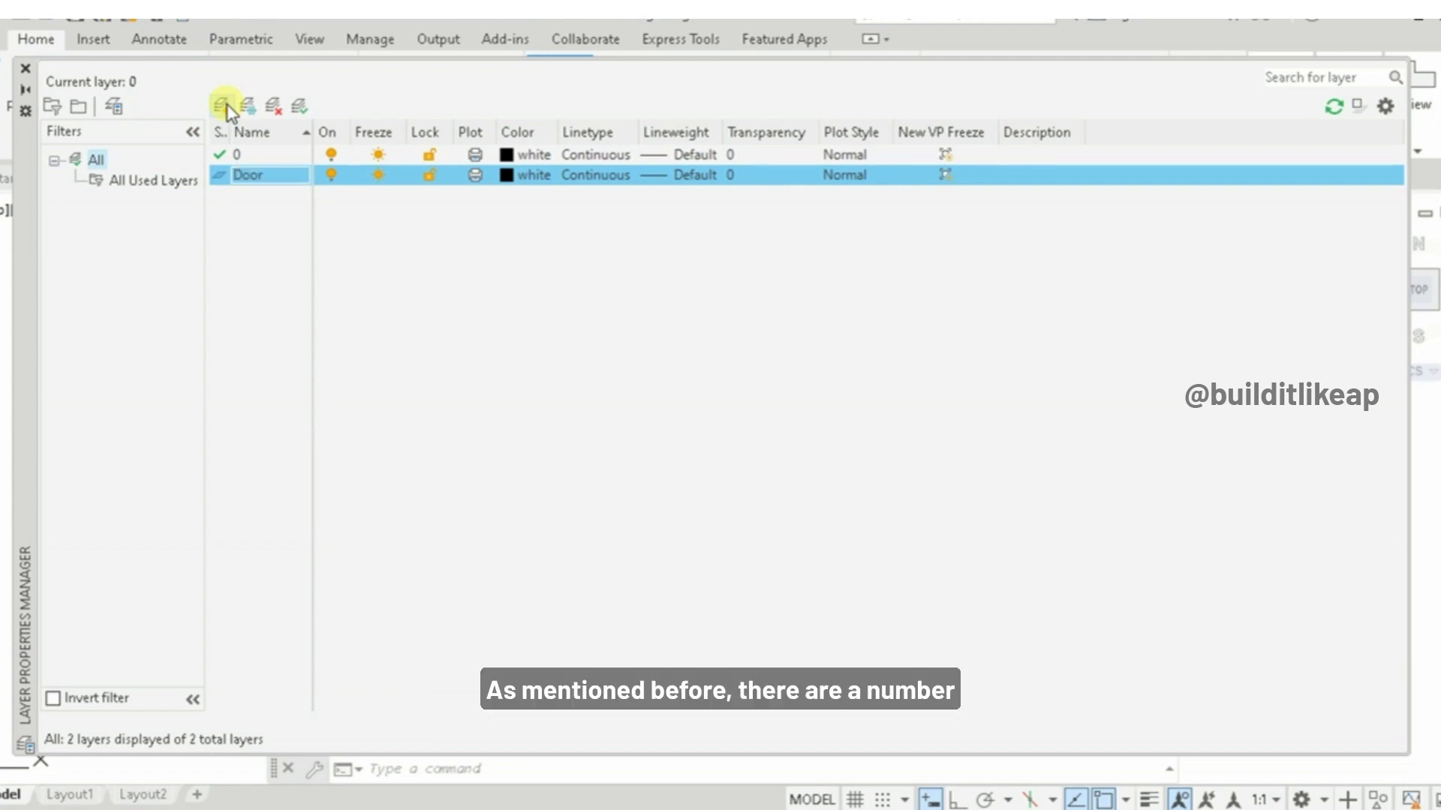
right_click(259, 193)
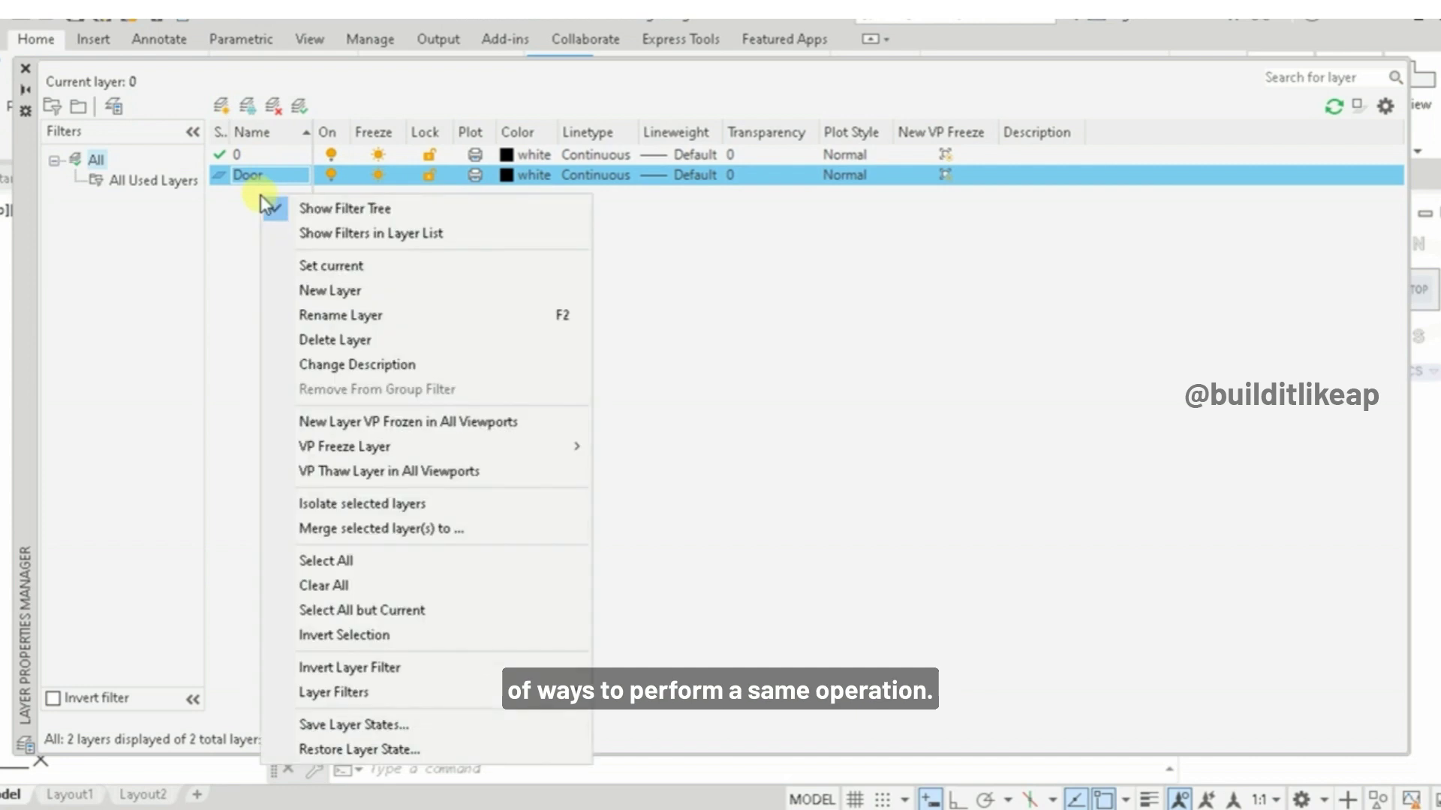
left_click(301, 290)
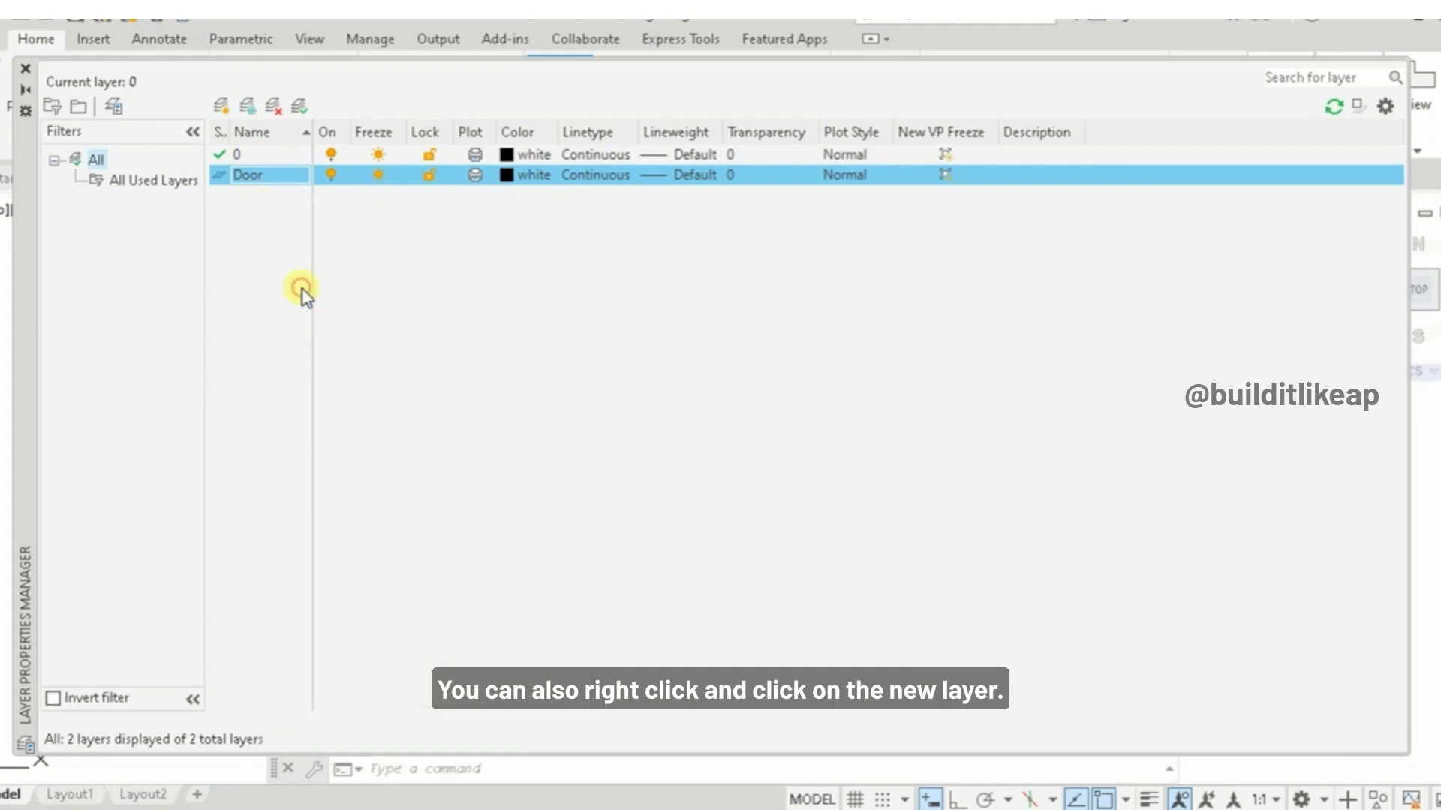
type("Win")
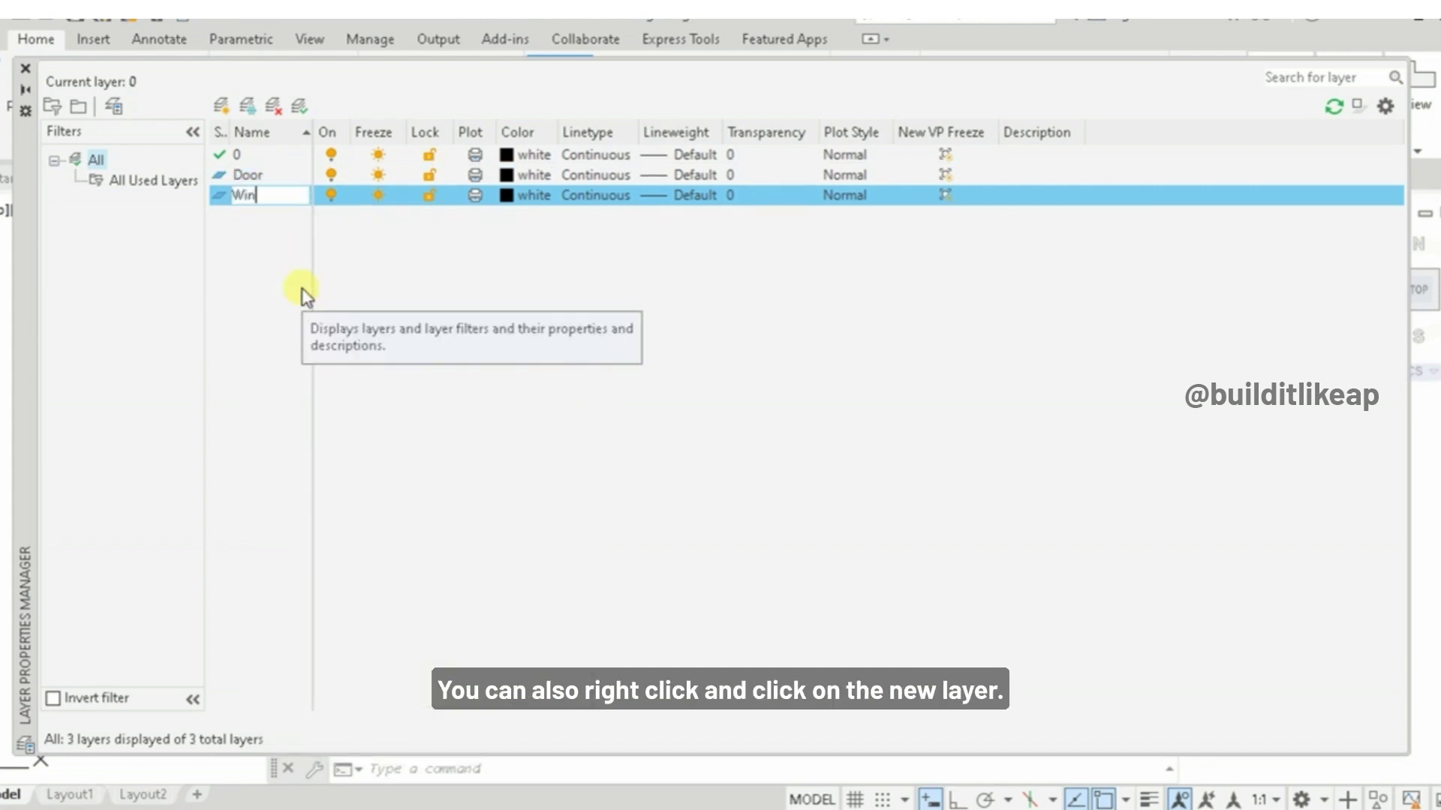
type("dow")
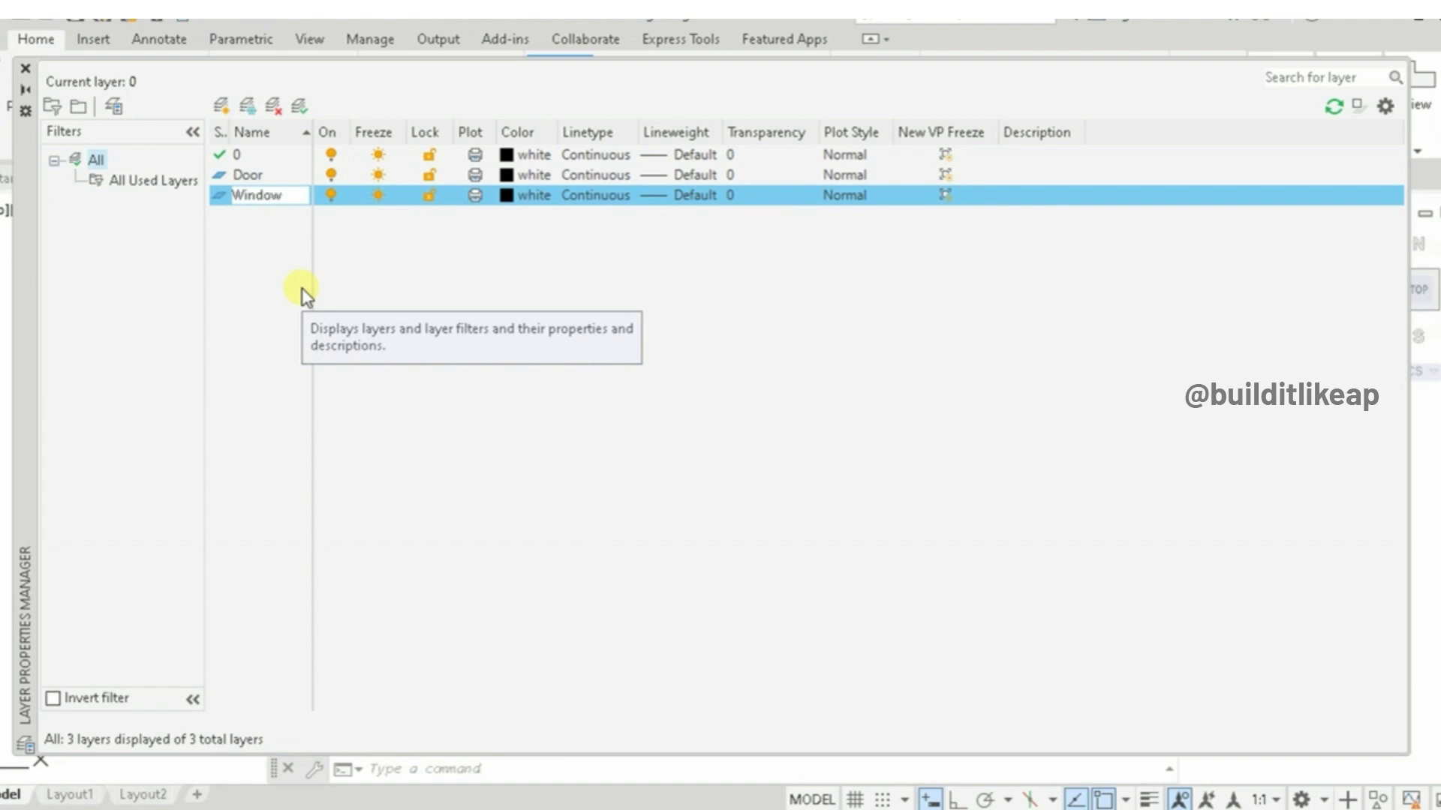
key("Return")
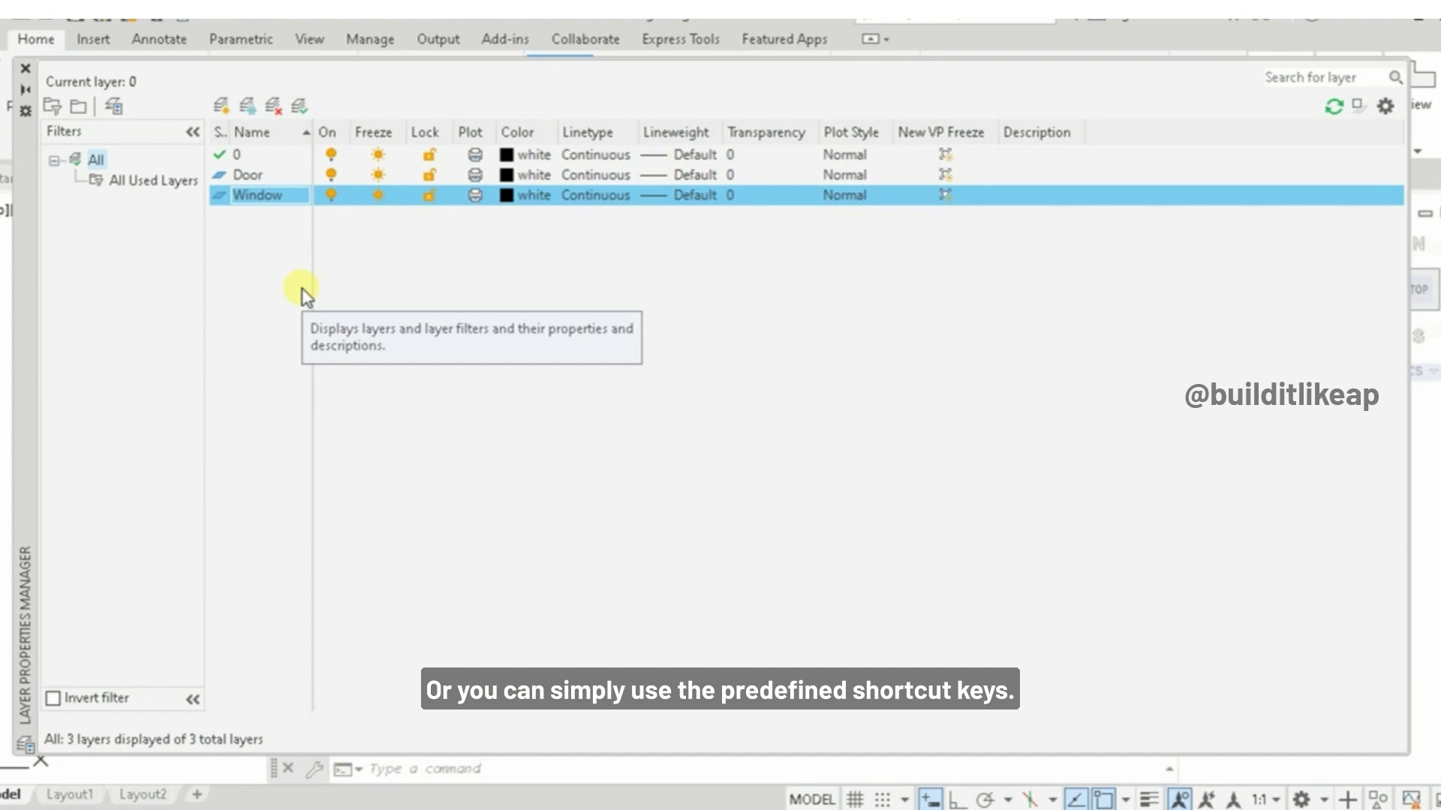
- Create new layers named Wall and Text
key("alt+n")
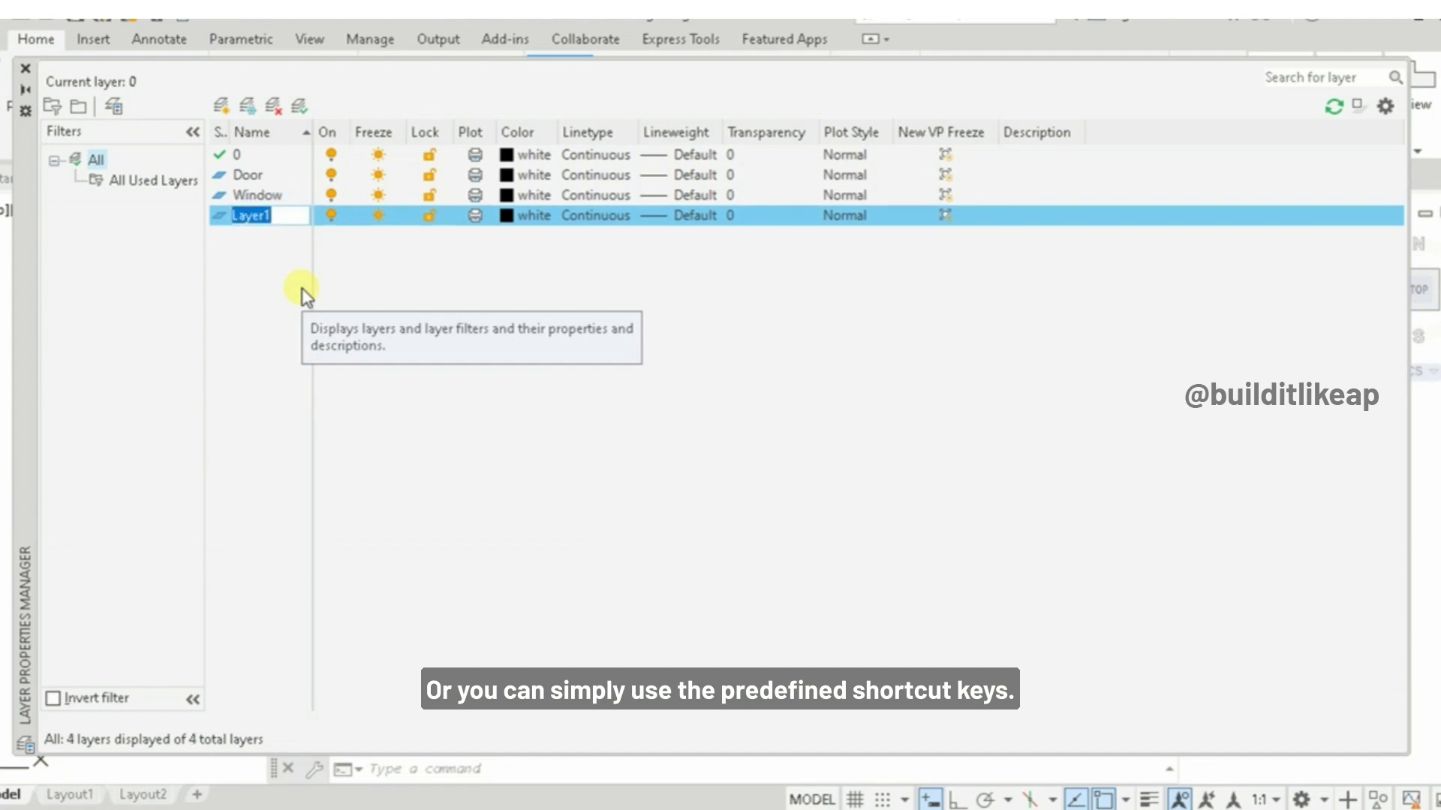
key("BackSpace")
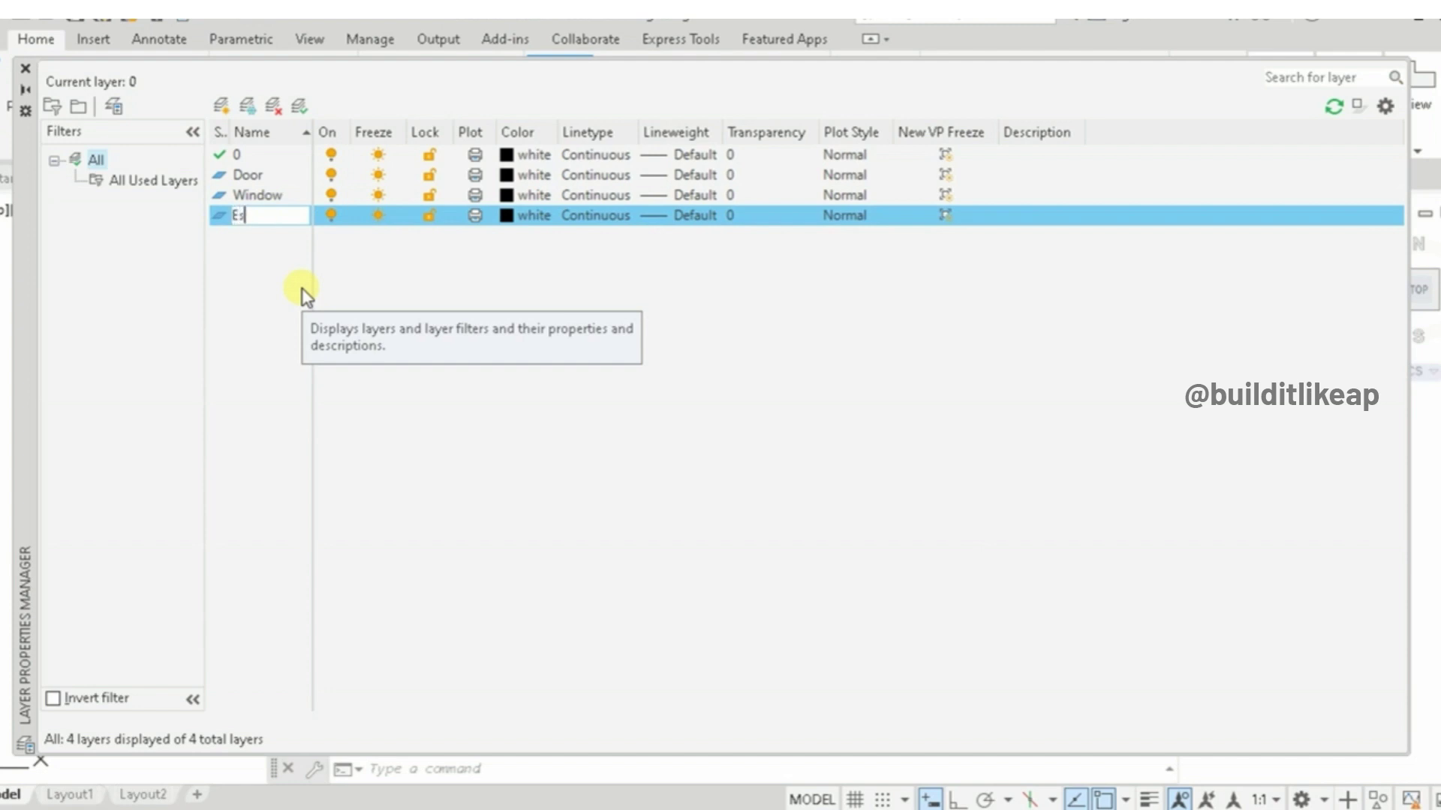
type("W")
type("all")
key("Return")
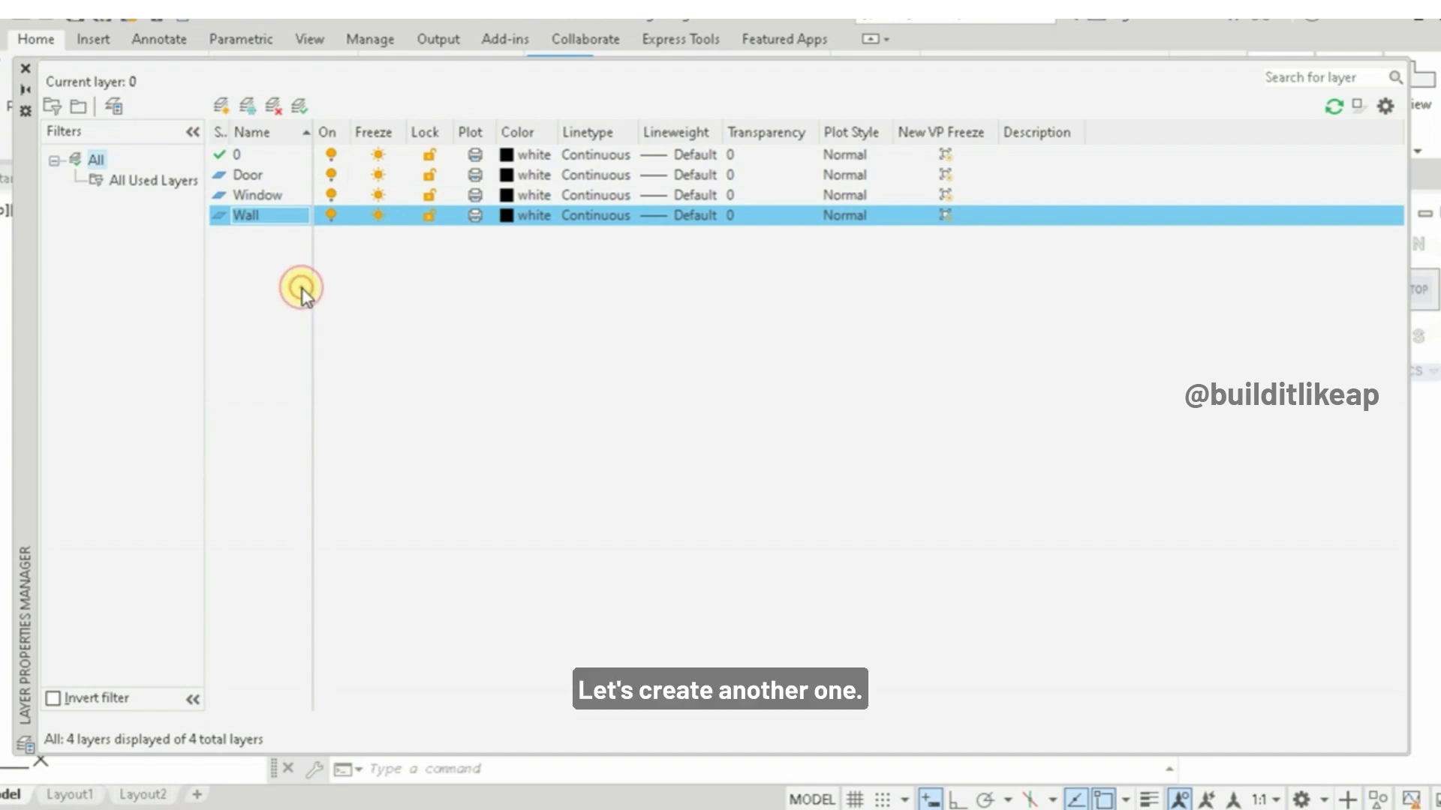
left_click(220, 106)
type("Te")
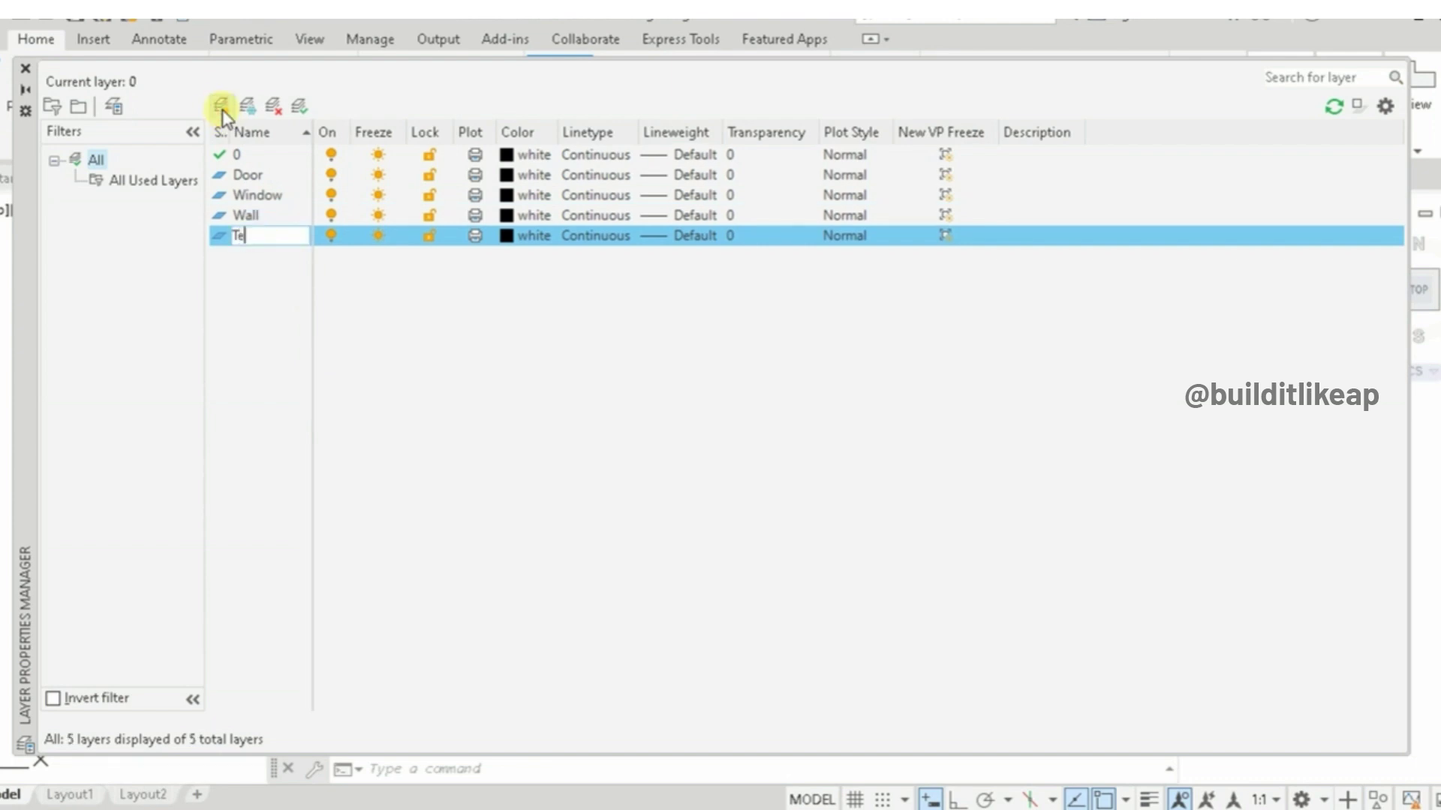
type("xt")
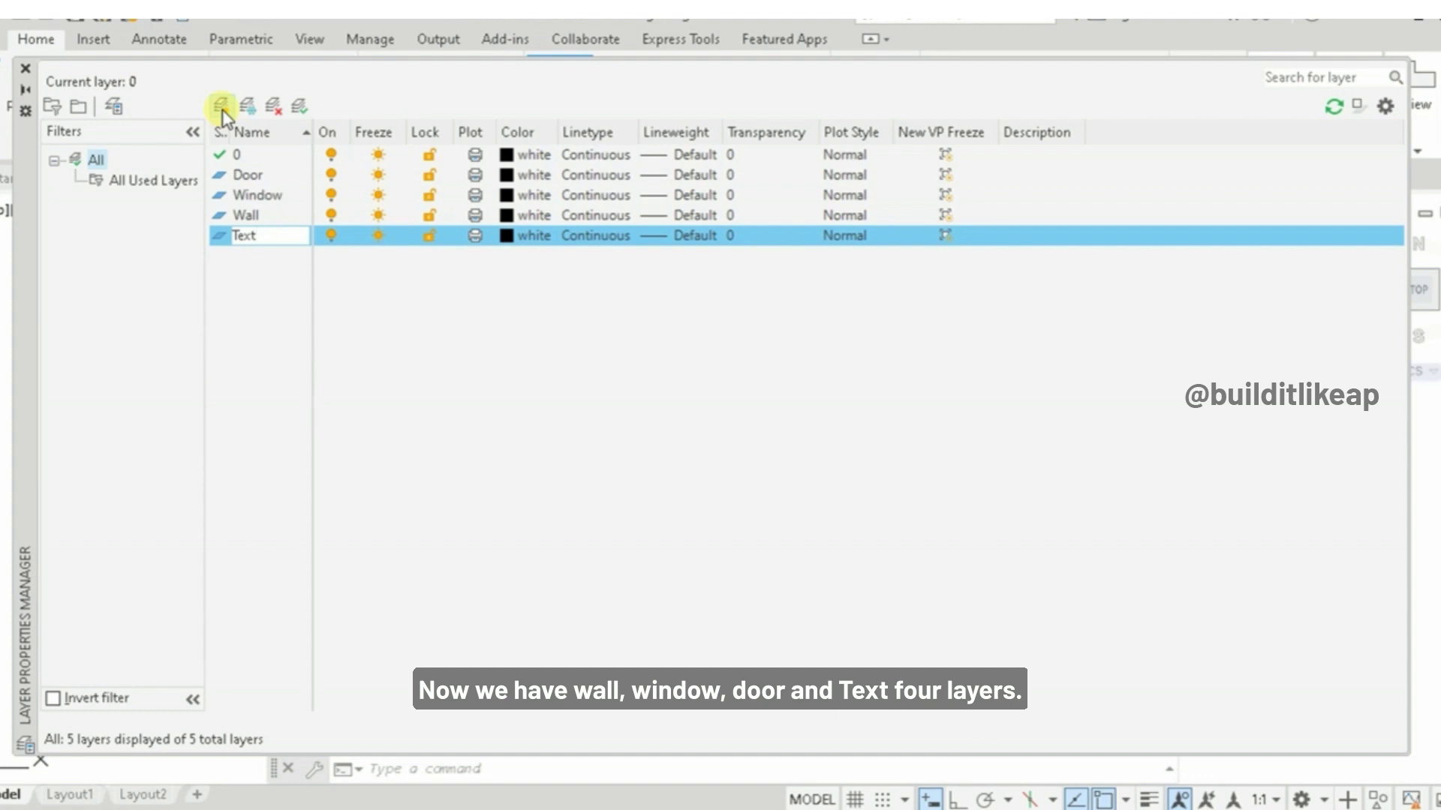
left_click(280, 293)
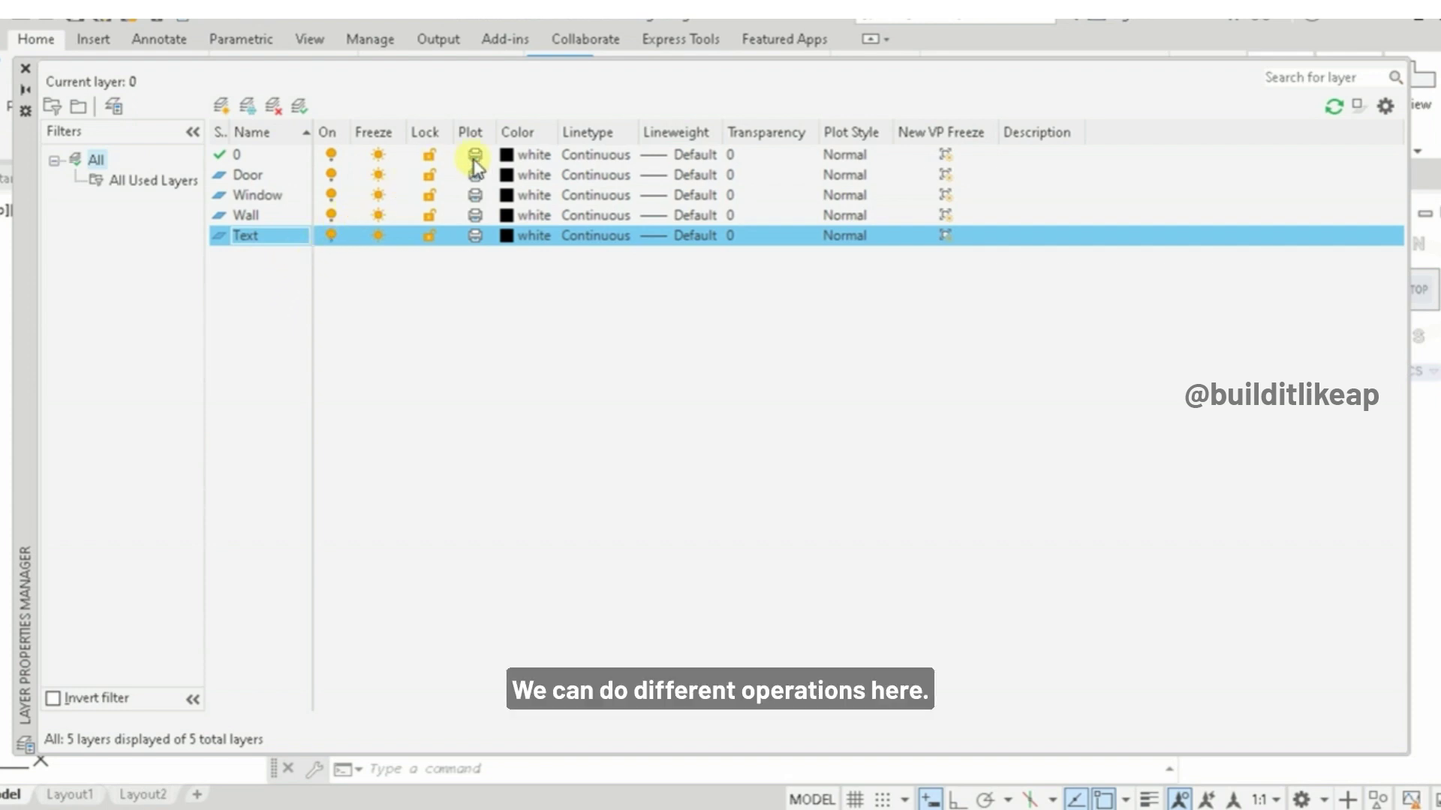
- Color the layers: Door red, Window yellow, Wall green, Text blue
left_click(511, 178)
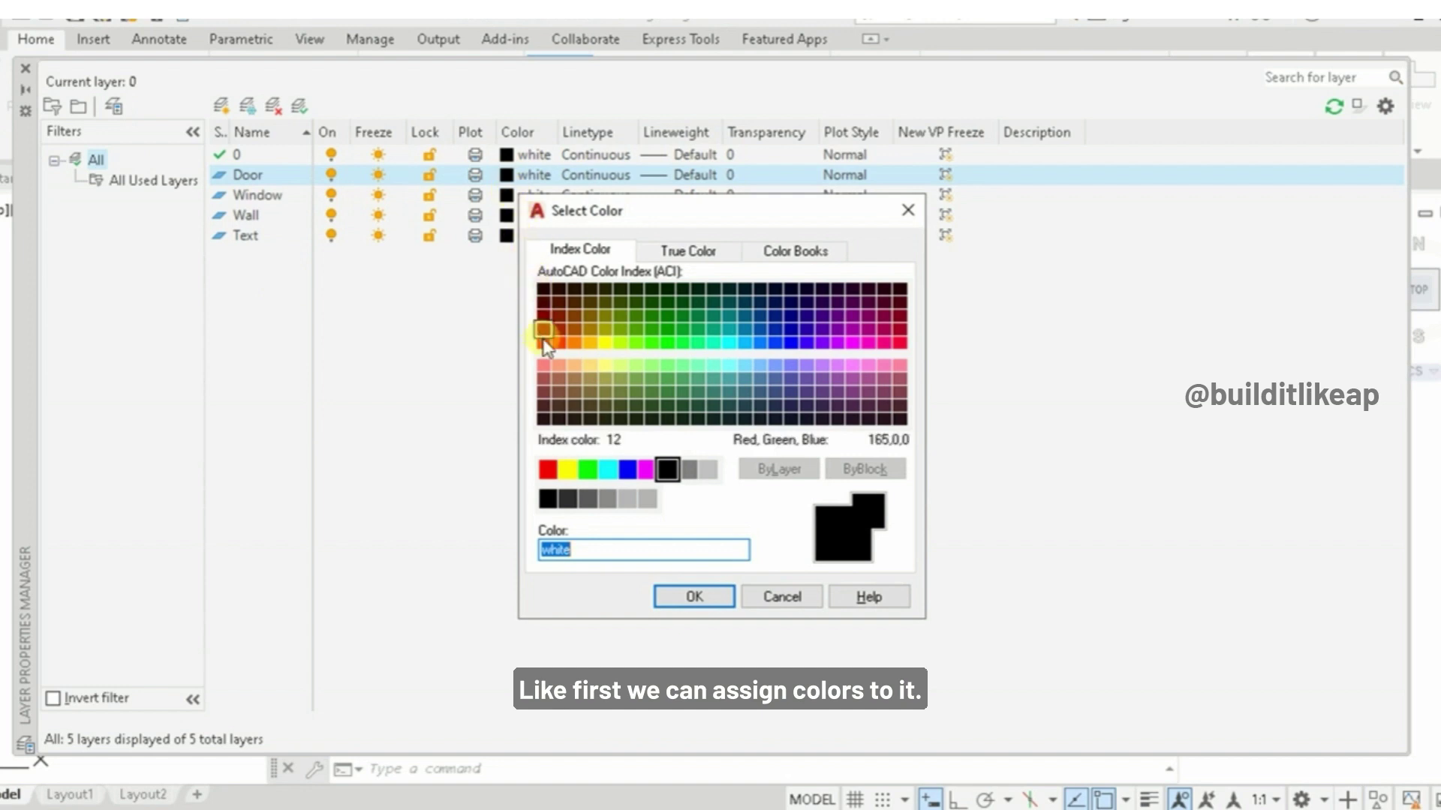
left_click(549, 471)
left_click(675, 598)
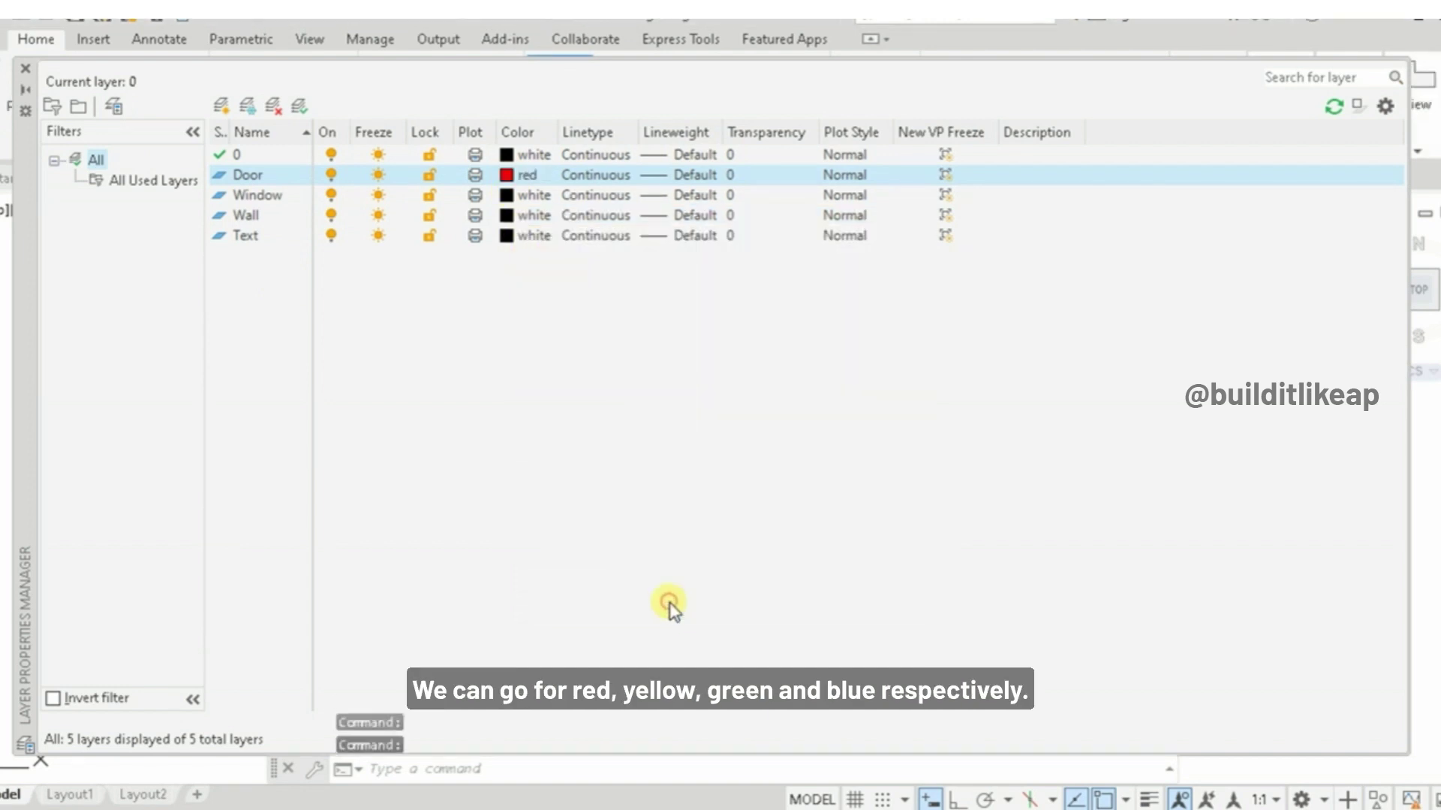
left_click(507, 197)
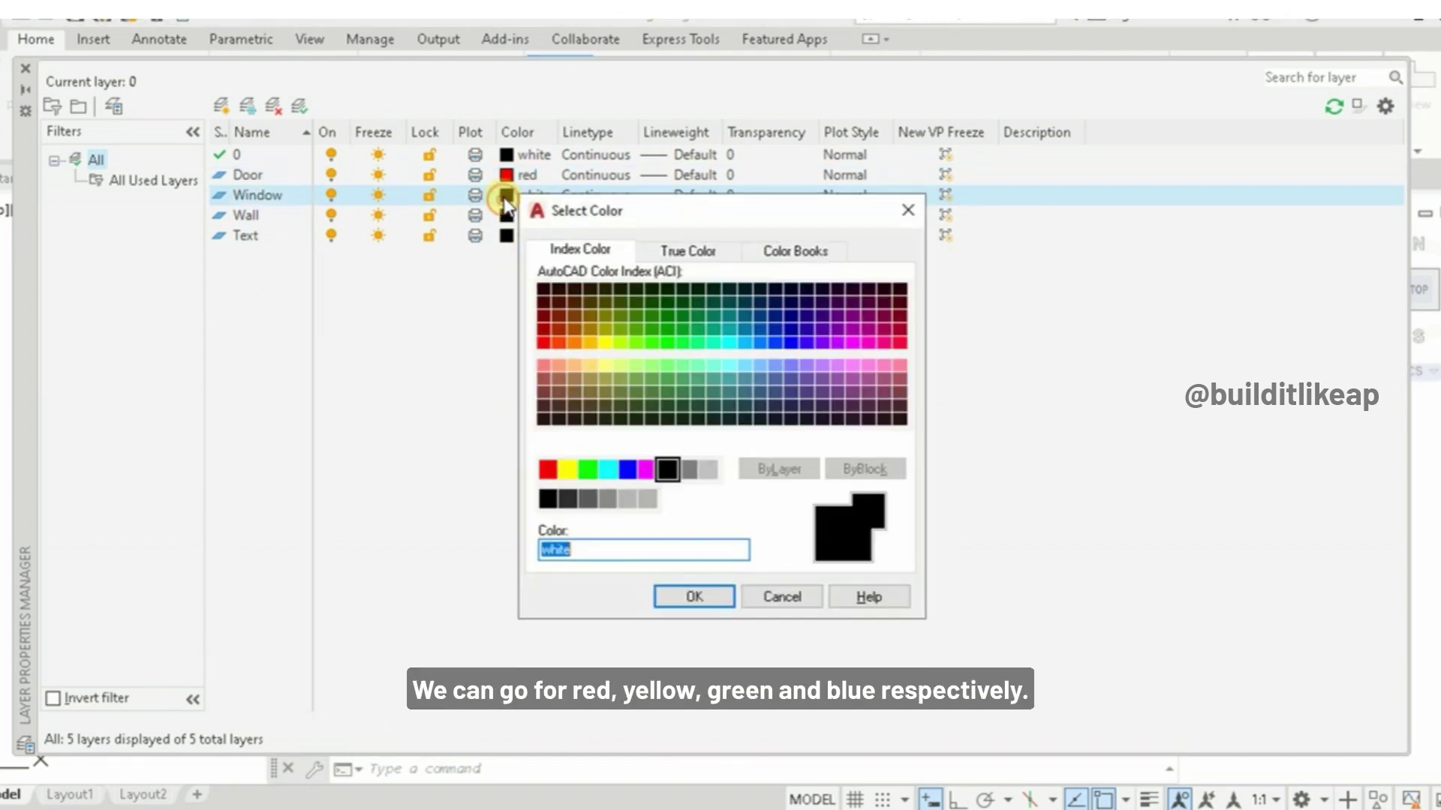
left_click(568, 469)
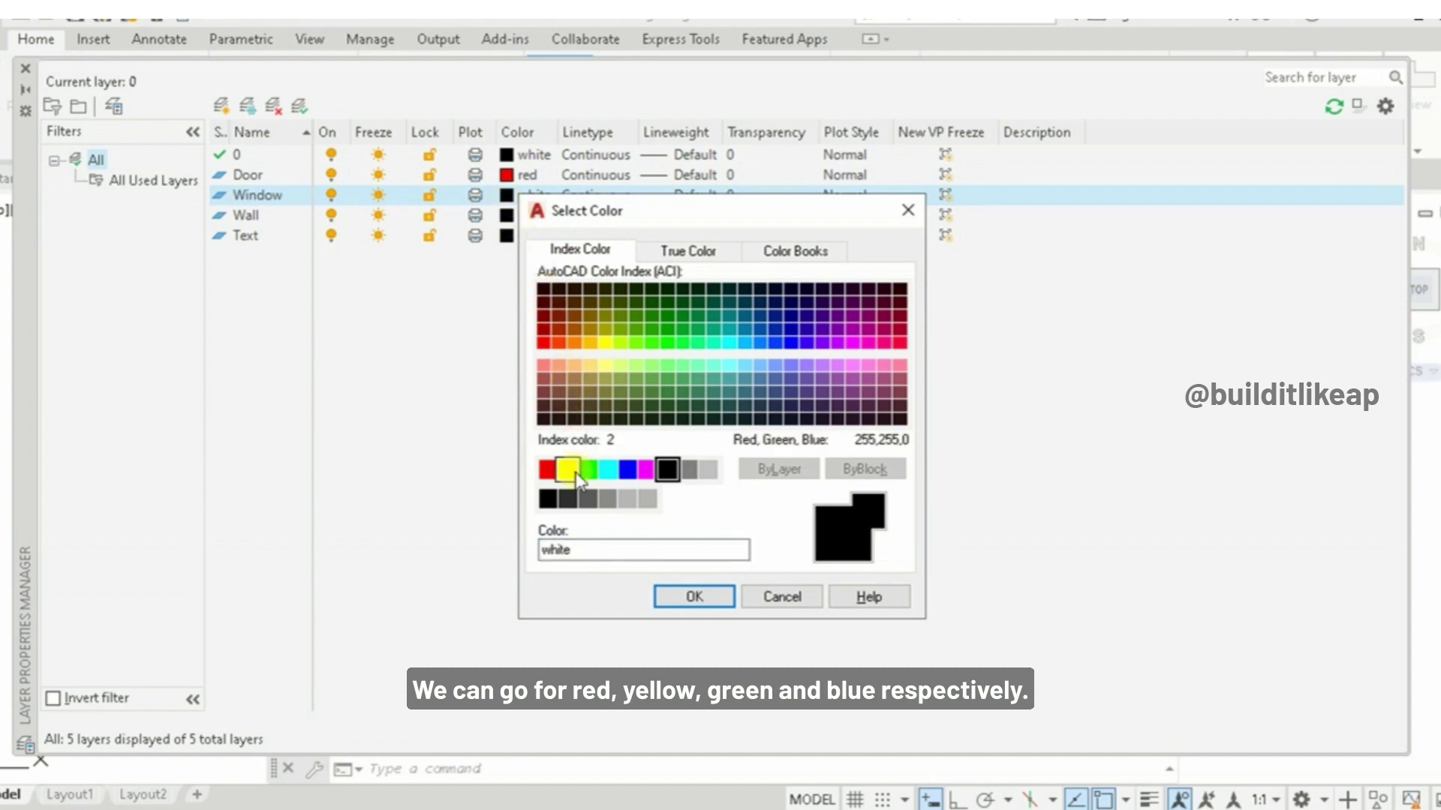
left_click(682, 590)
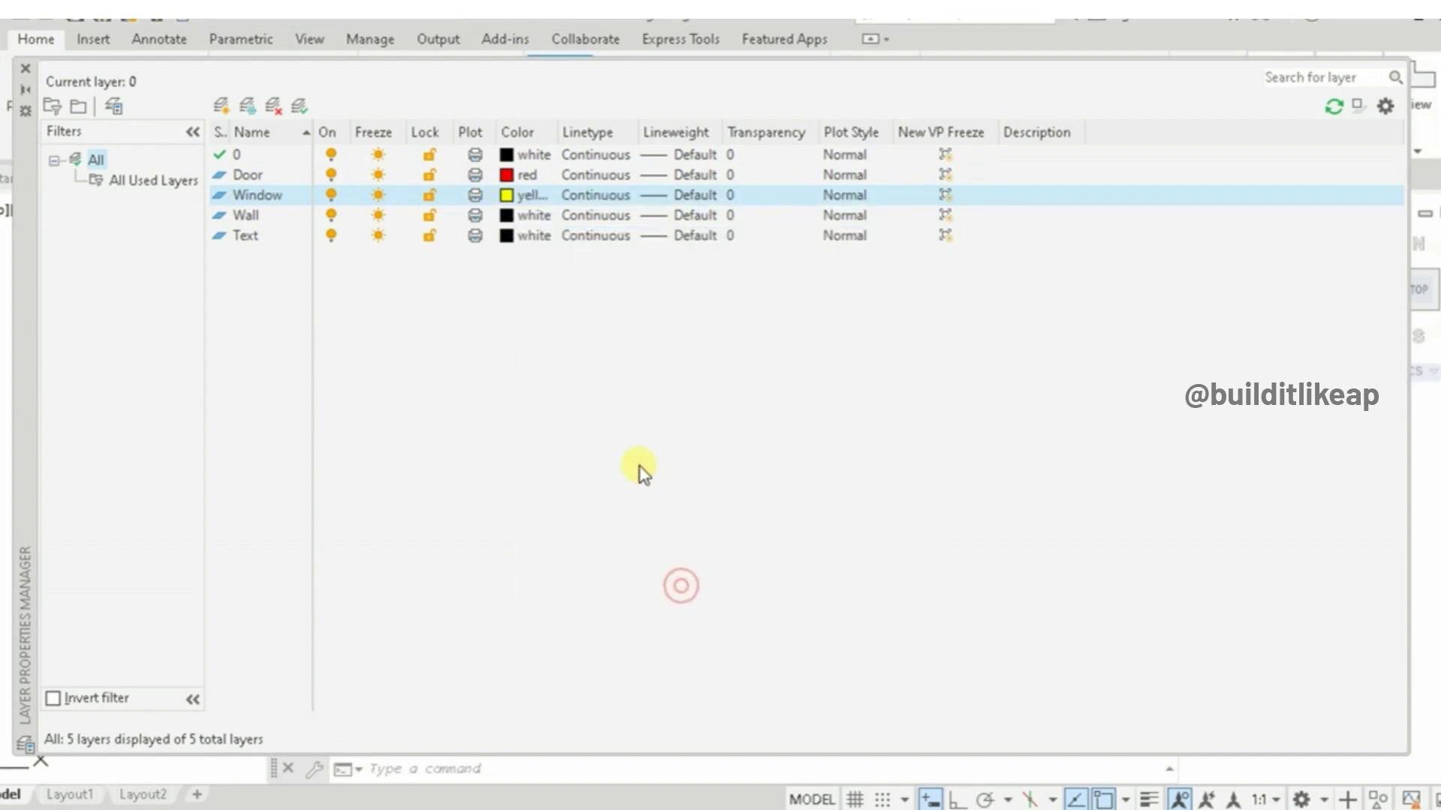
left_click(507, 216)
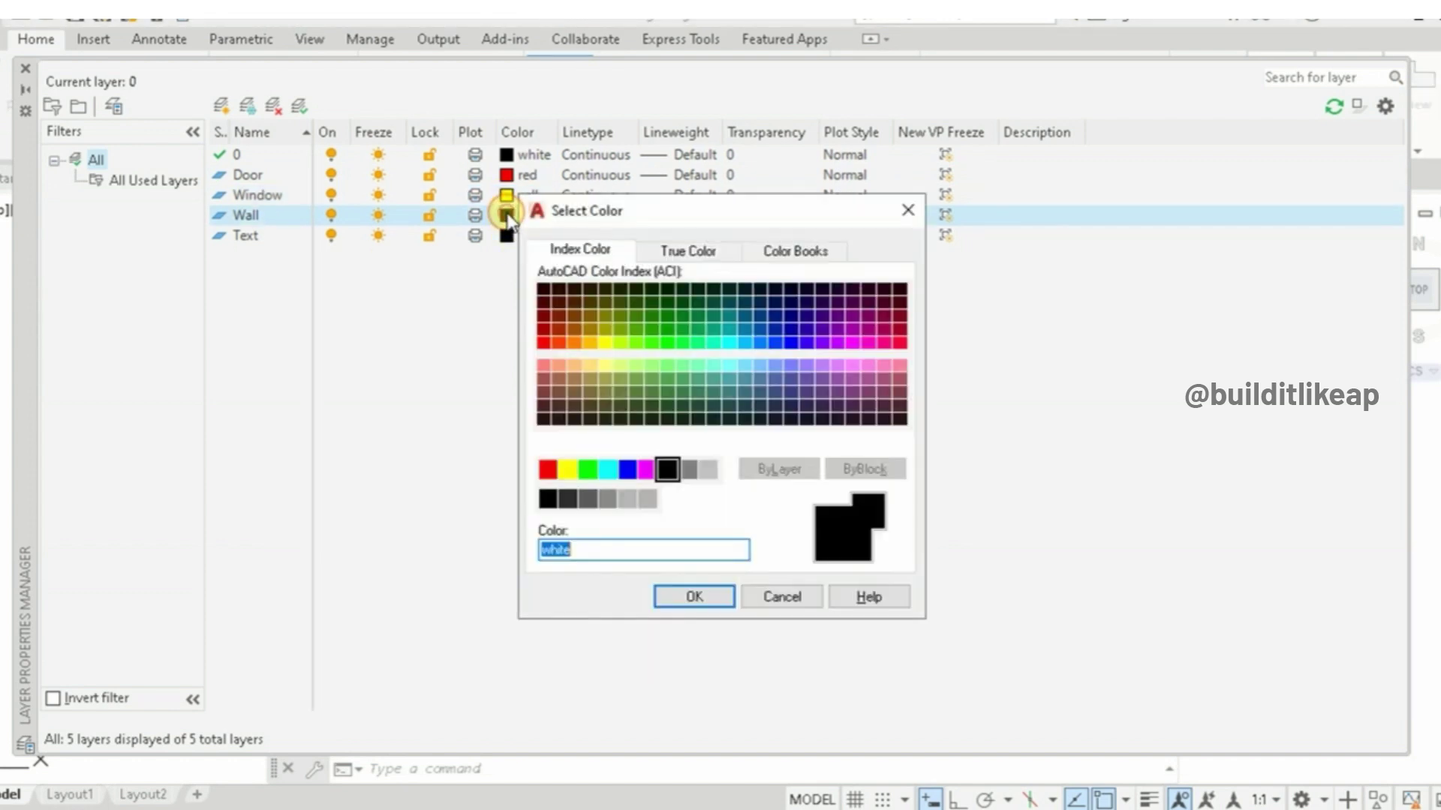
left_click(588, 470)
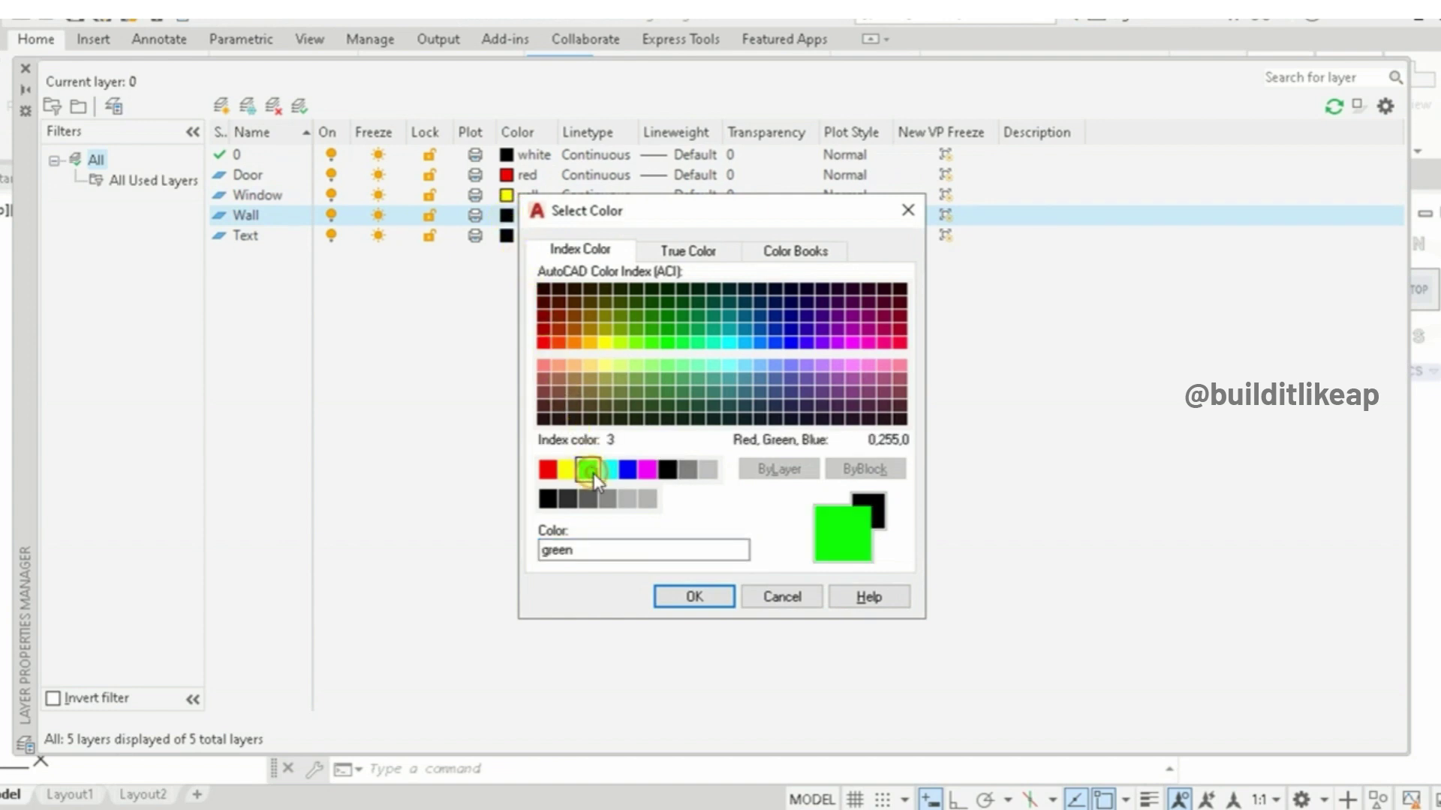
left_click(685, 600)
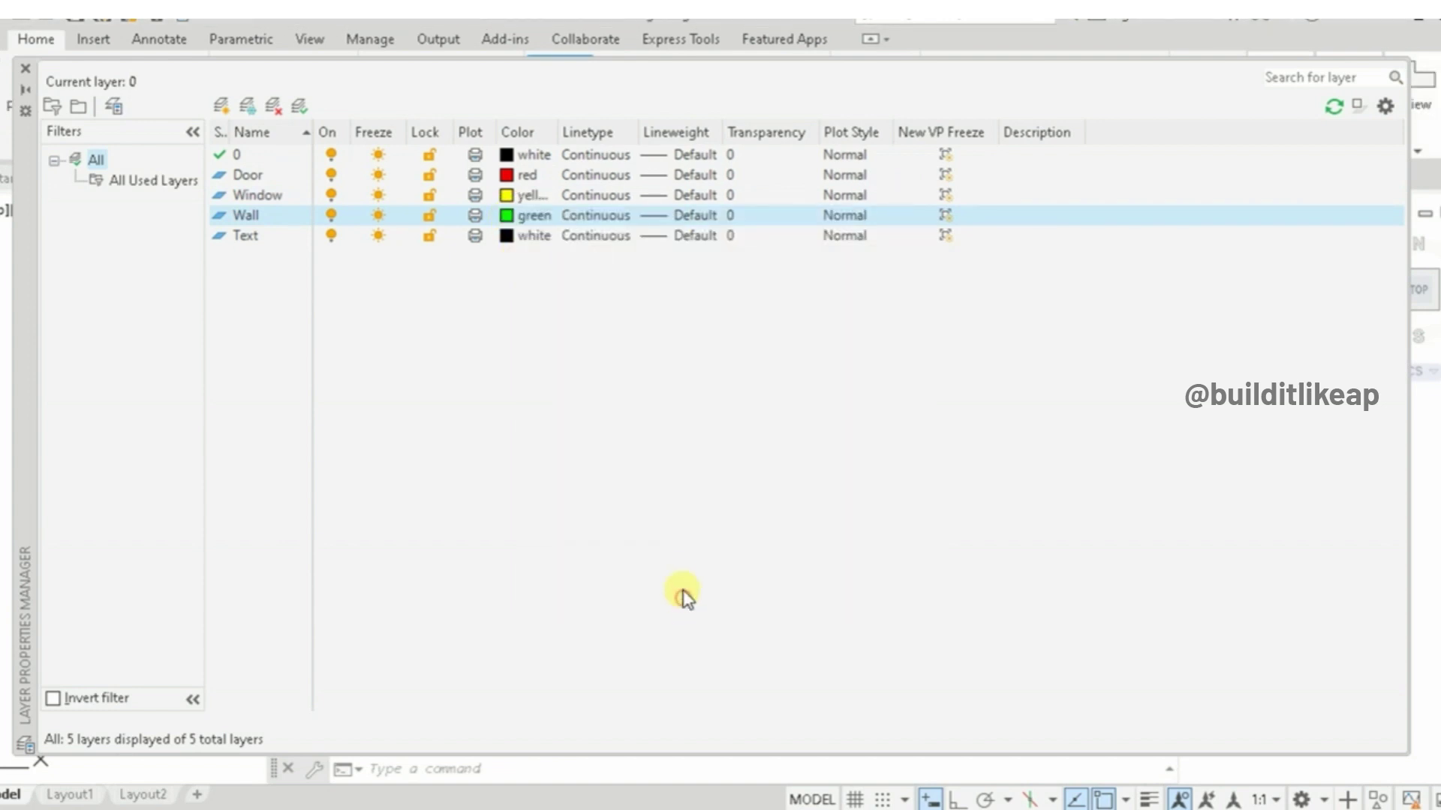
left_click(505, 239)
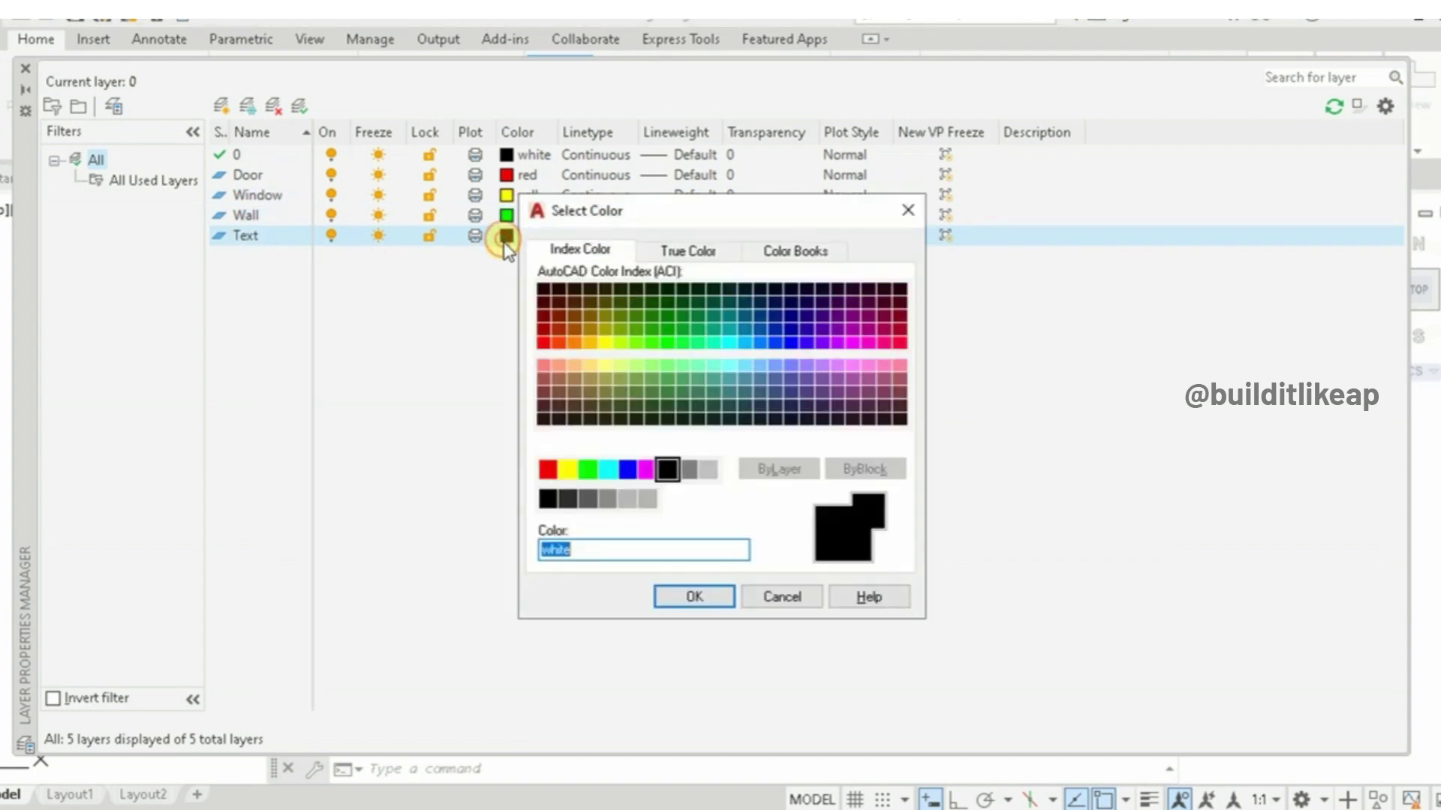
left_click(627, 470)
left_click(679, 597)
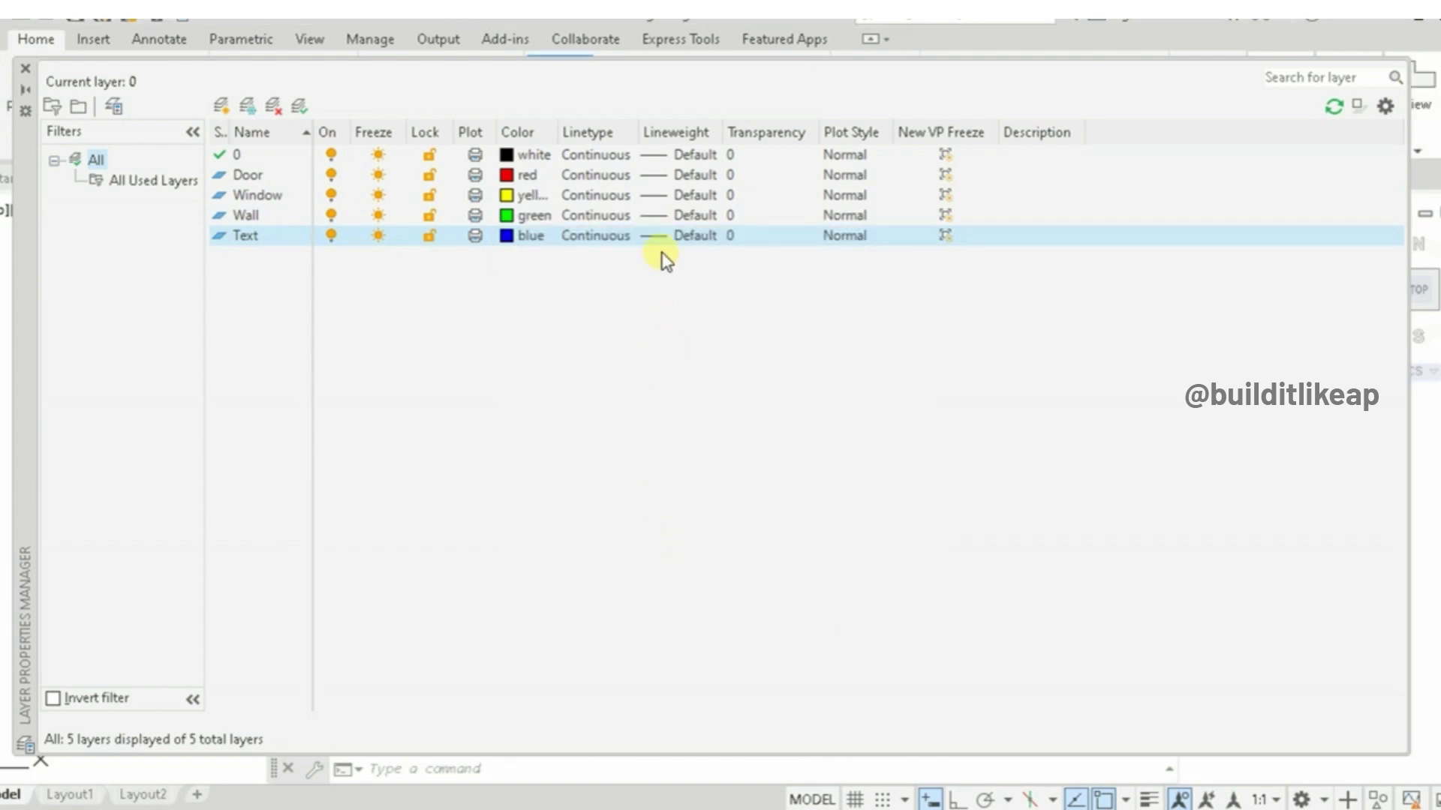
- Give Door a 0.30 mm lineweight and Text a 0.35 mm lineweight
left_click(683, 177)
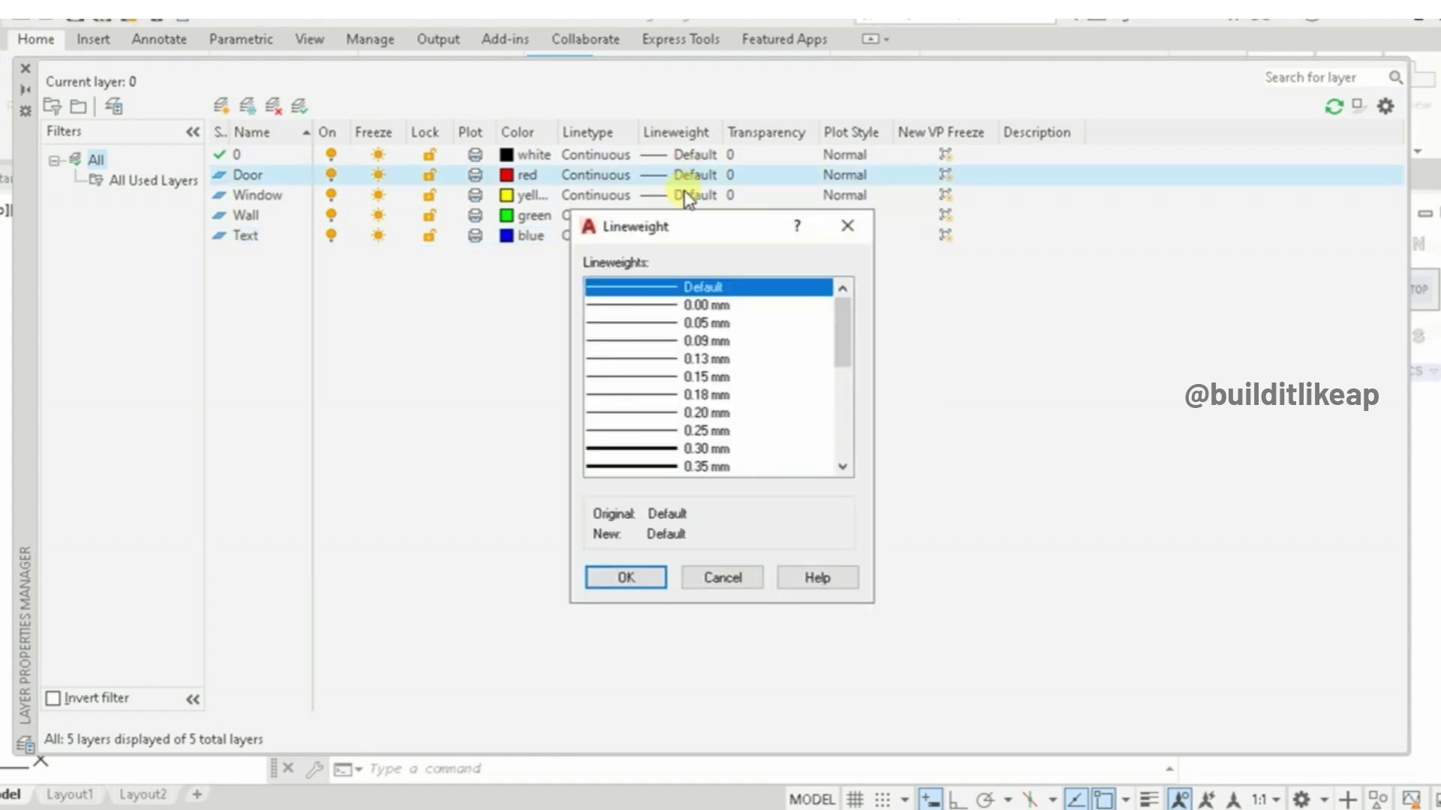
left_click(695, 448)
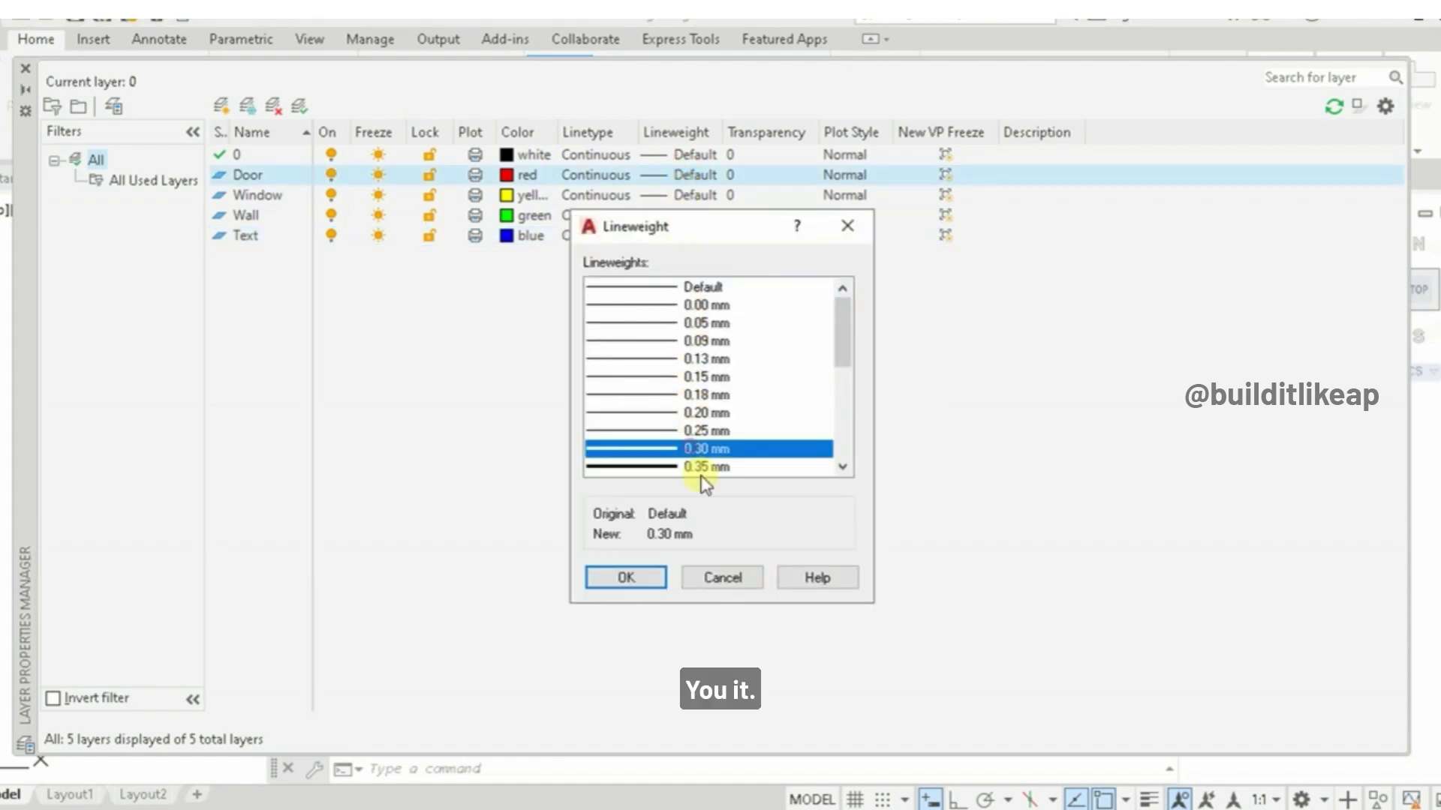
left_click(627, 578)
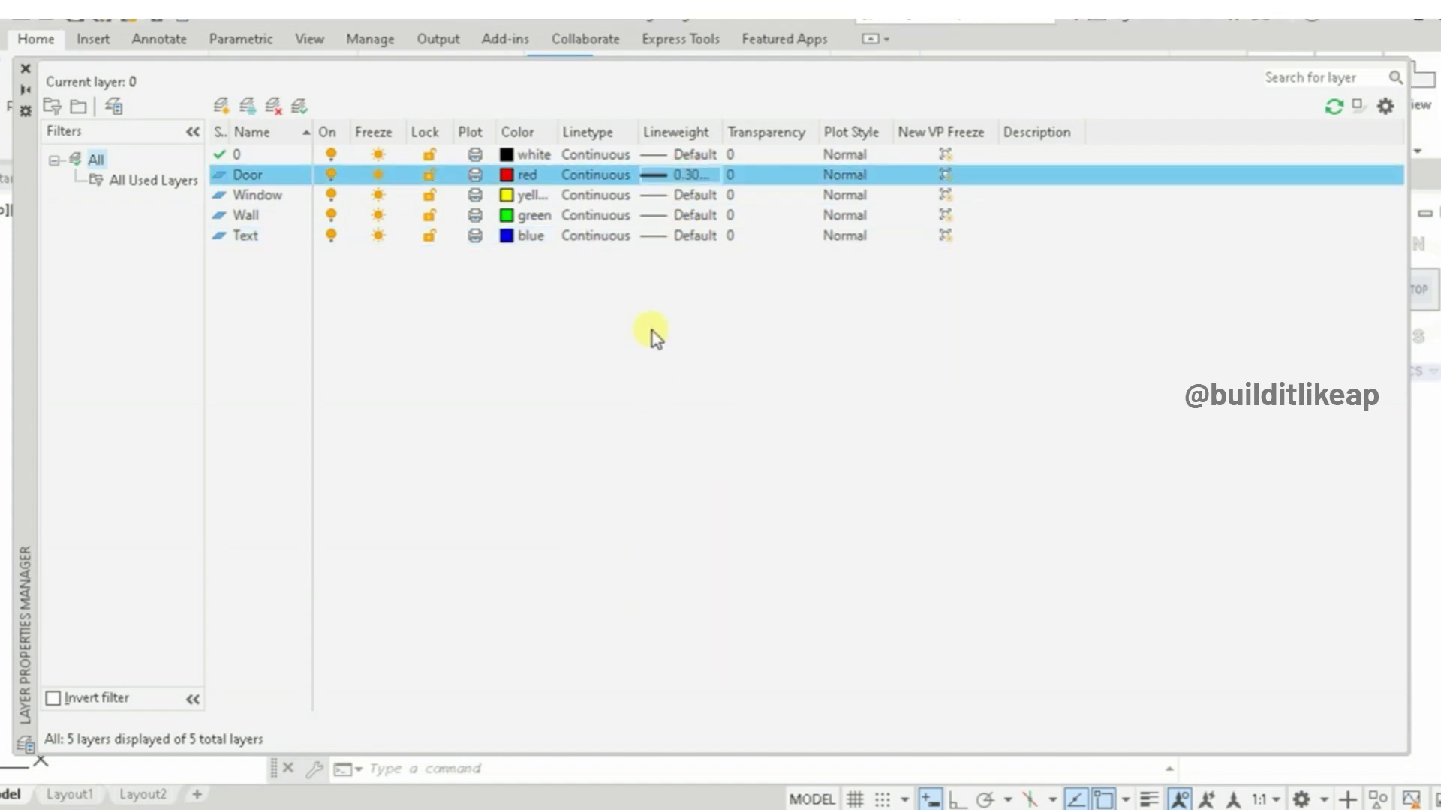
left_click(677, 236)
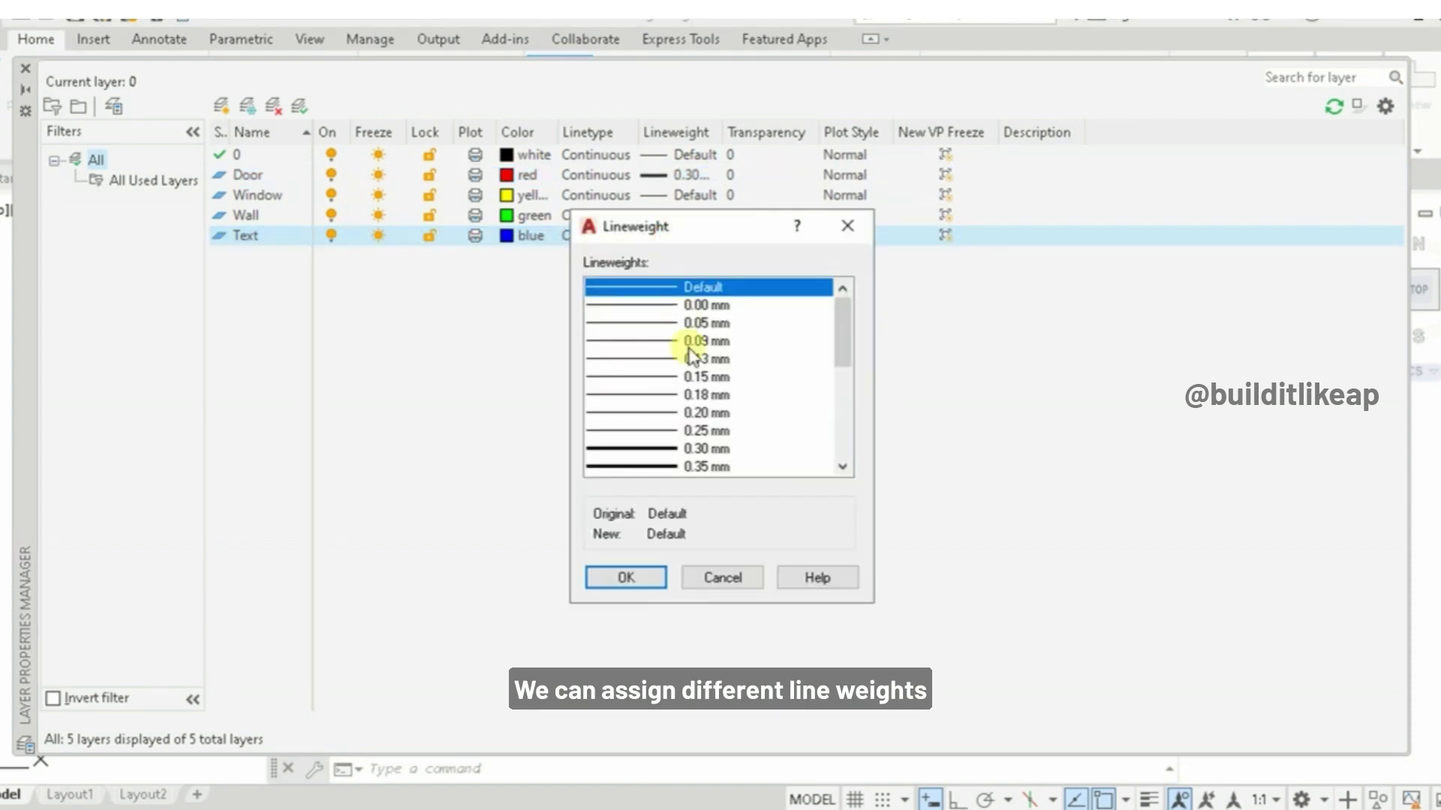
left_click(694, 466)
left_click(627, 578)
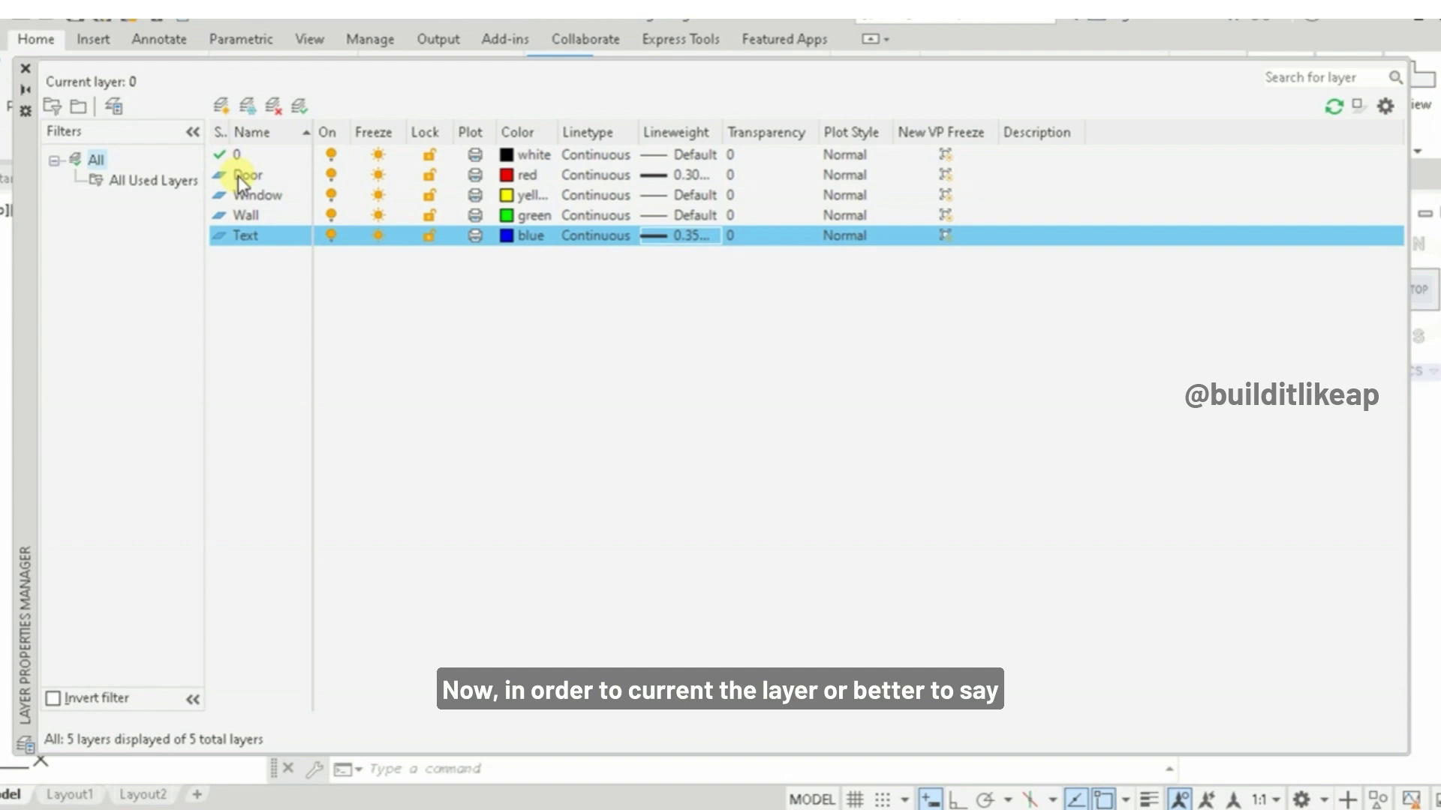
double_click(237, 176)
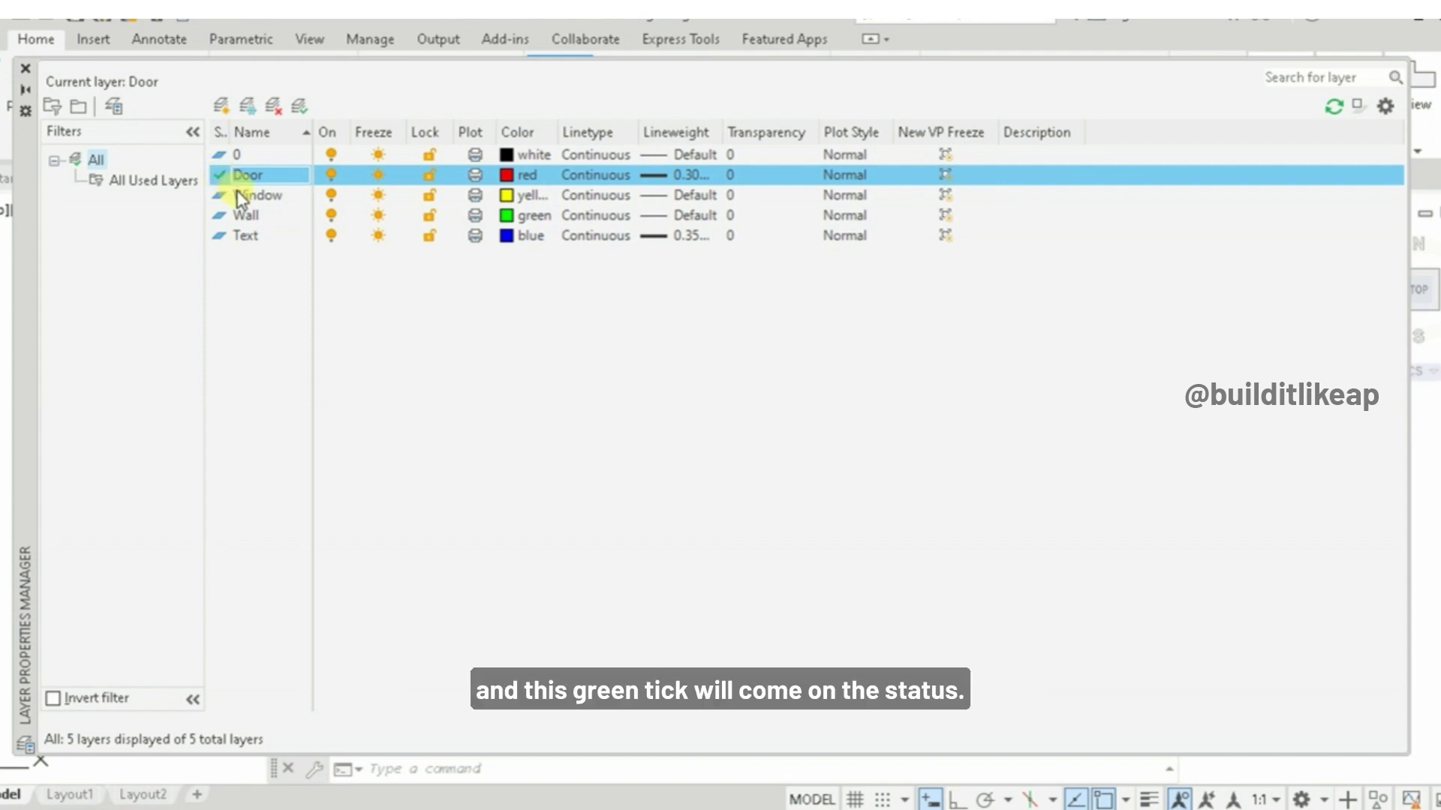
left_click(238, 196)
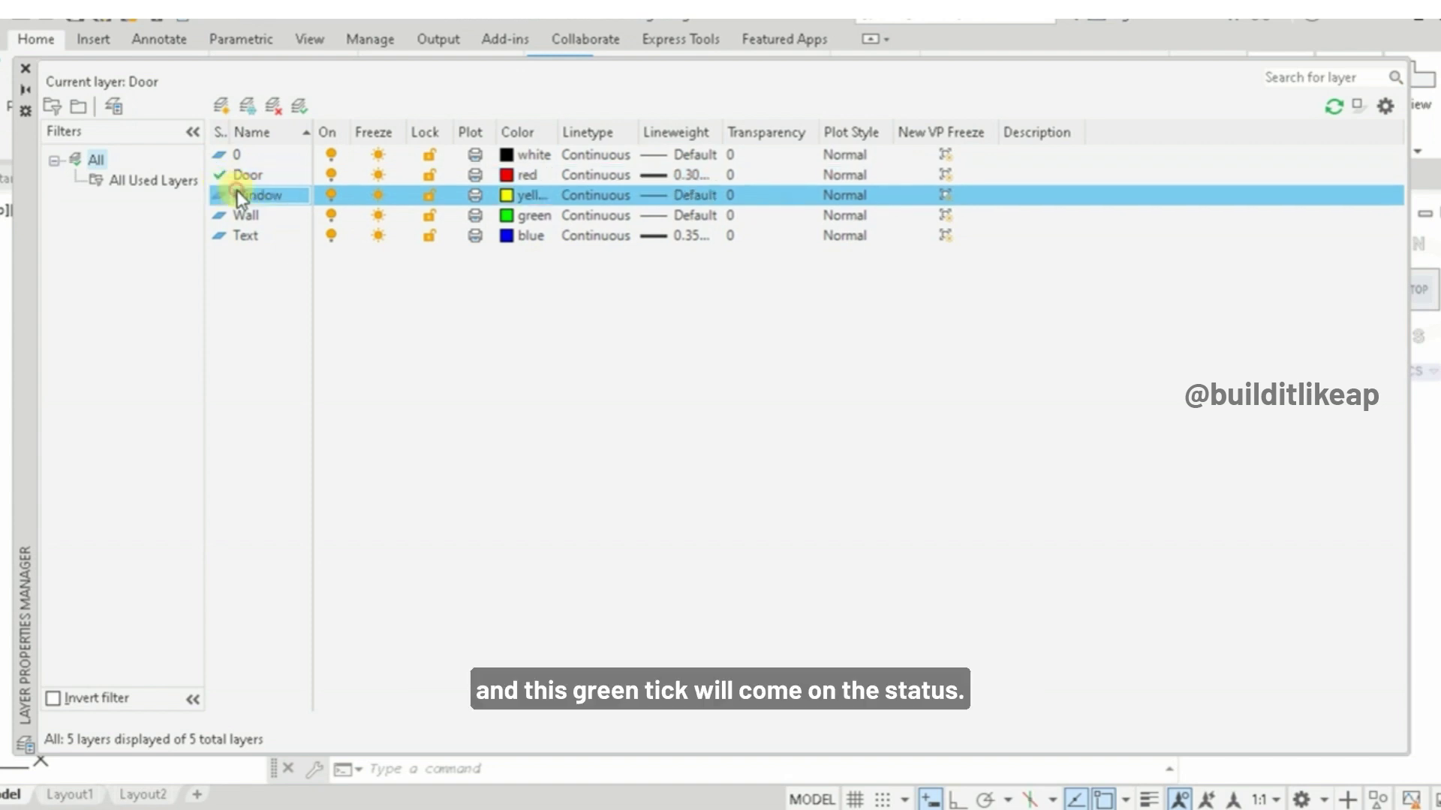
left_click(297, 109)
left_click(255, 215)
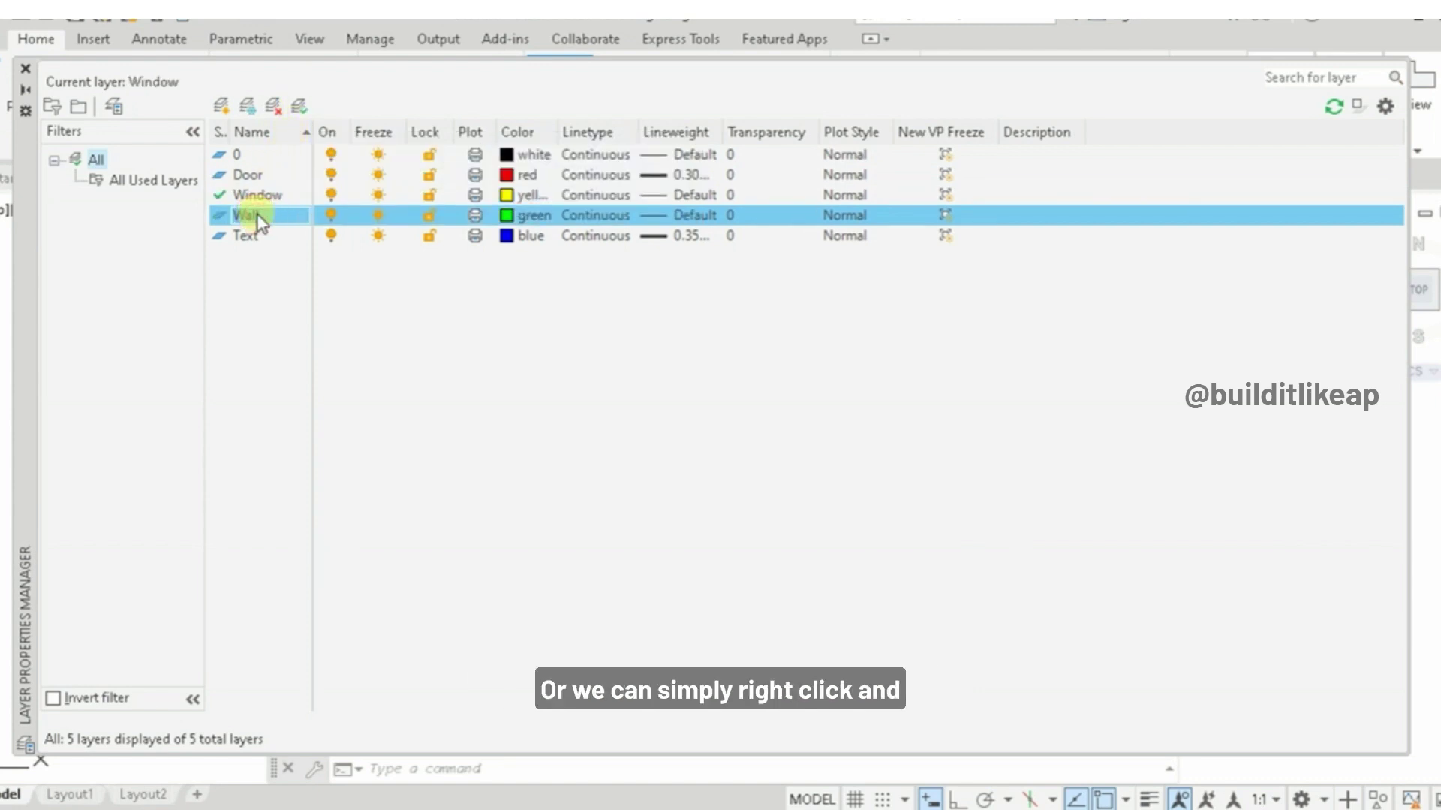
double_click(255, 215)
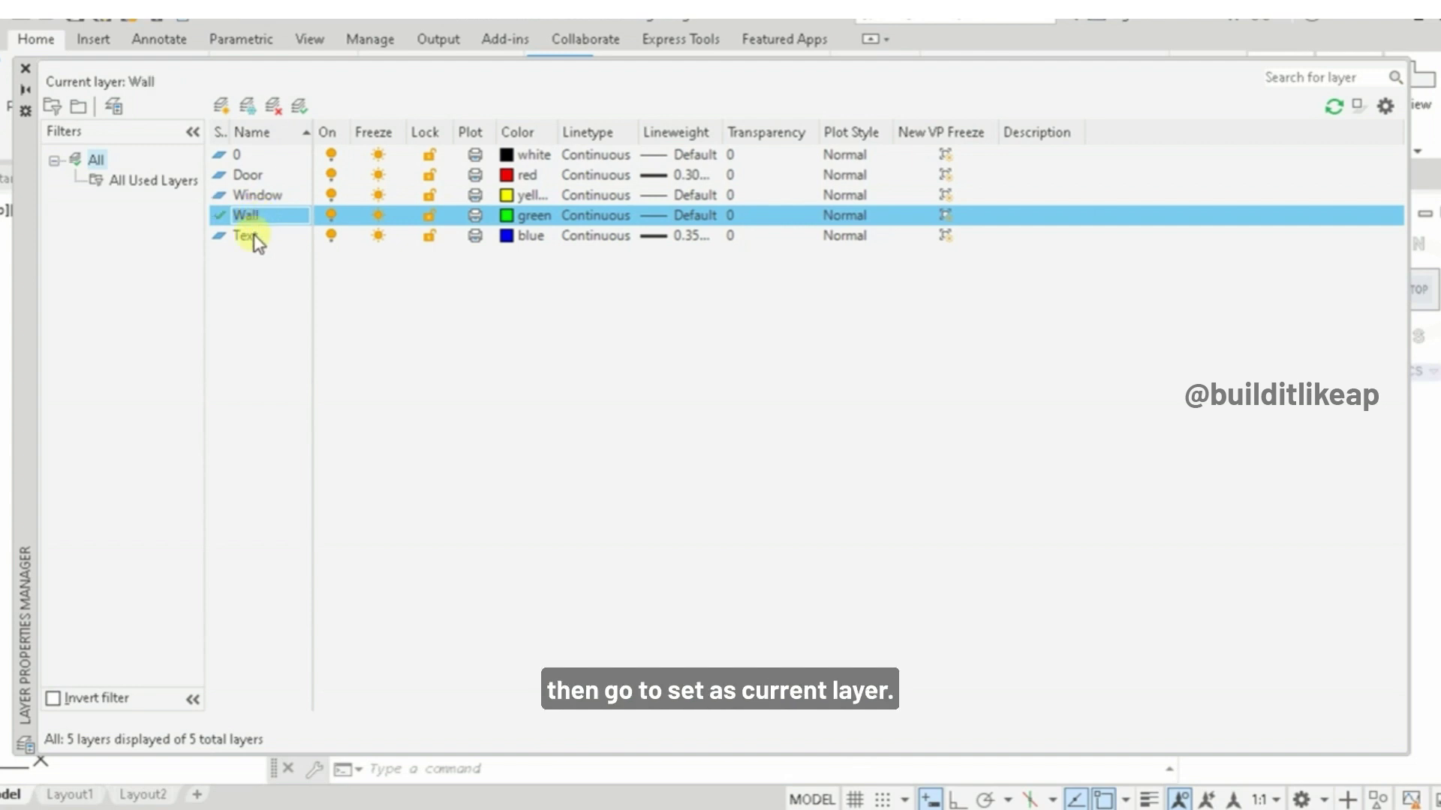
right_click(253, 235)
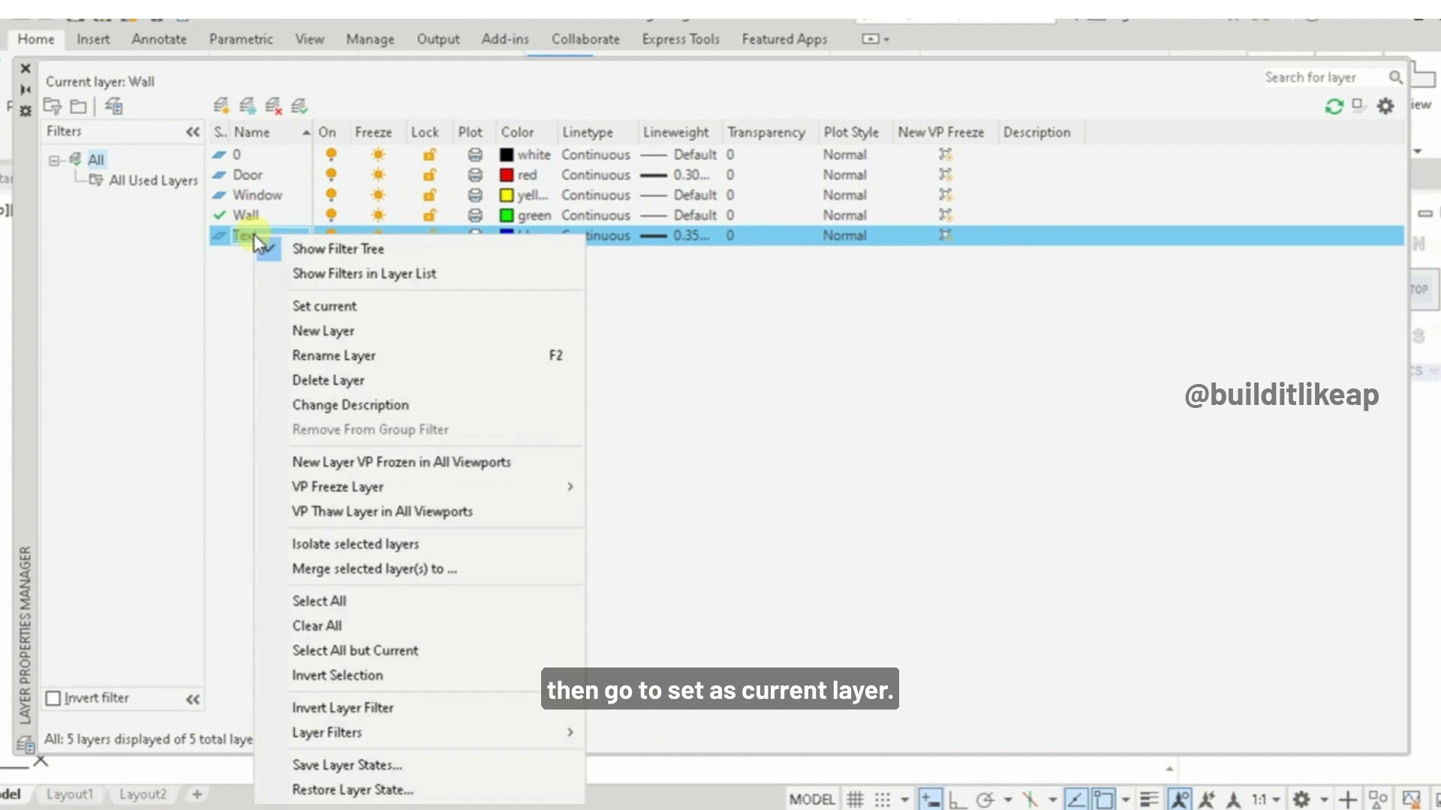
left_click(299, 301)
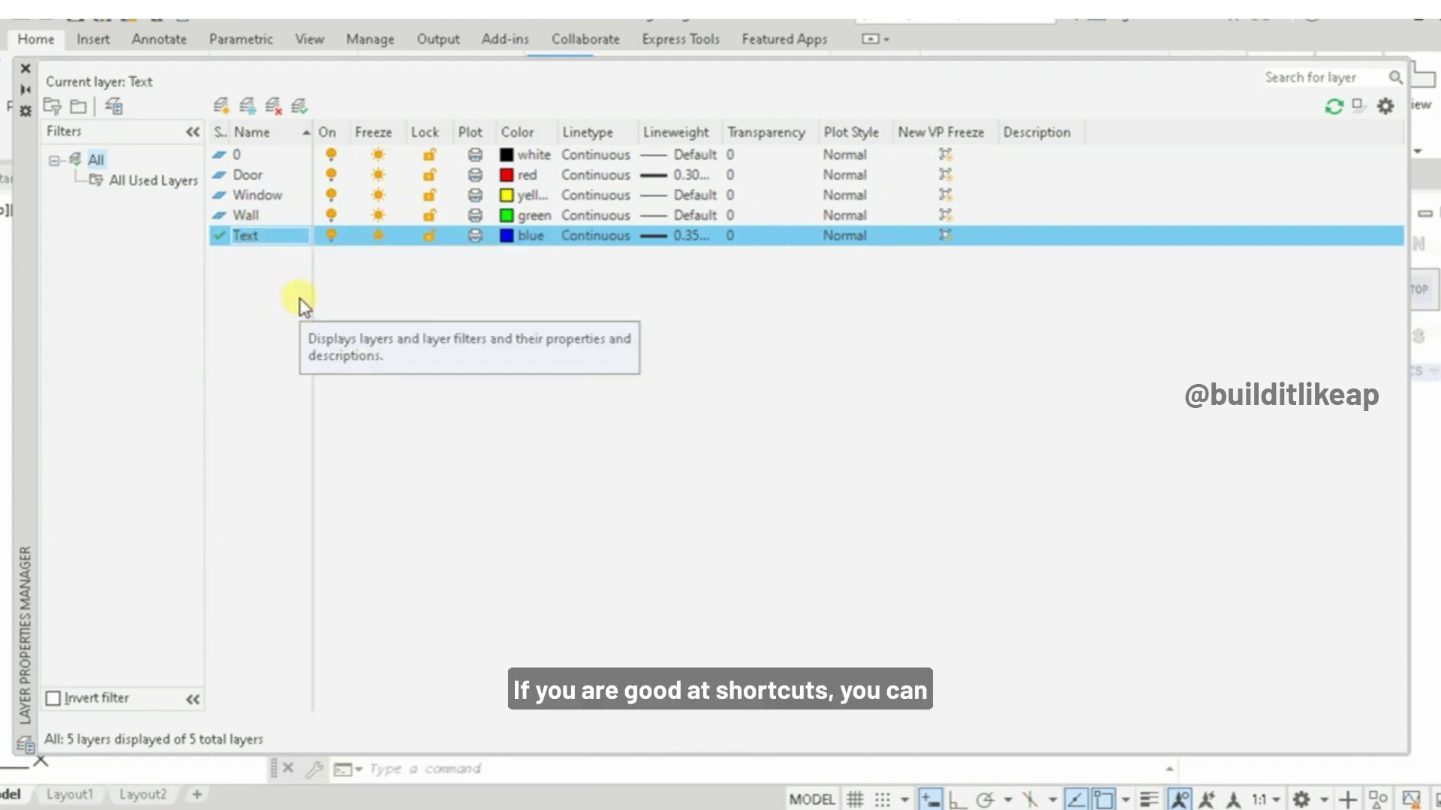
left_click(251, 154)
key("alt+c")
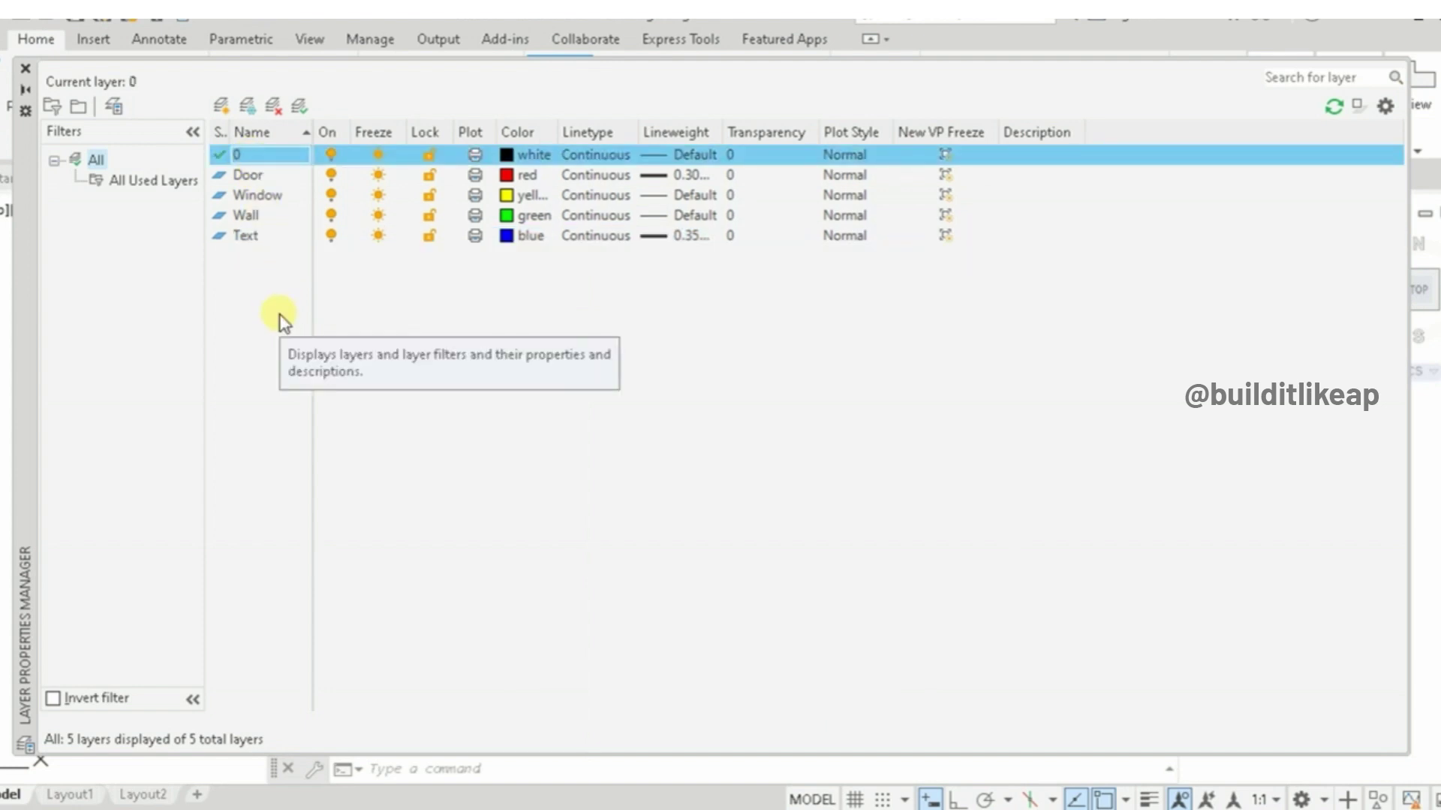
- Delete the Text, Window, Wall and Door layers, keeping only layer 0
left_click(262, 235)
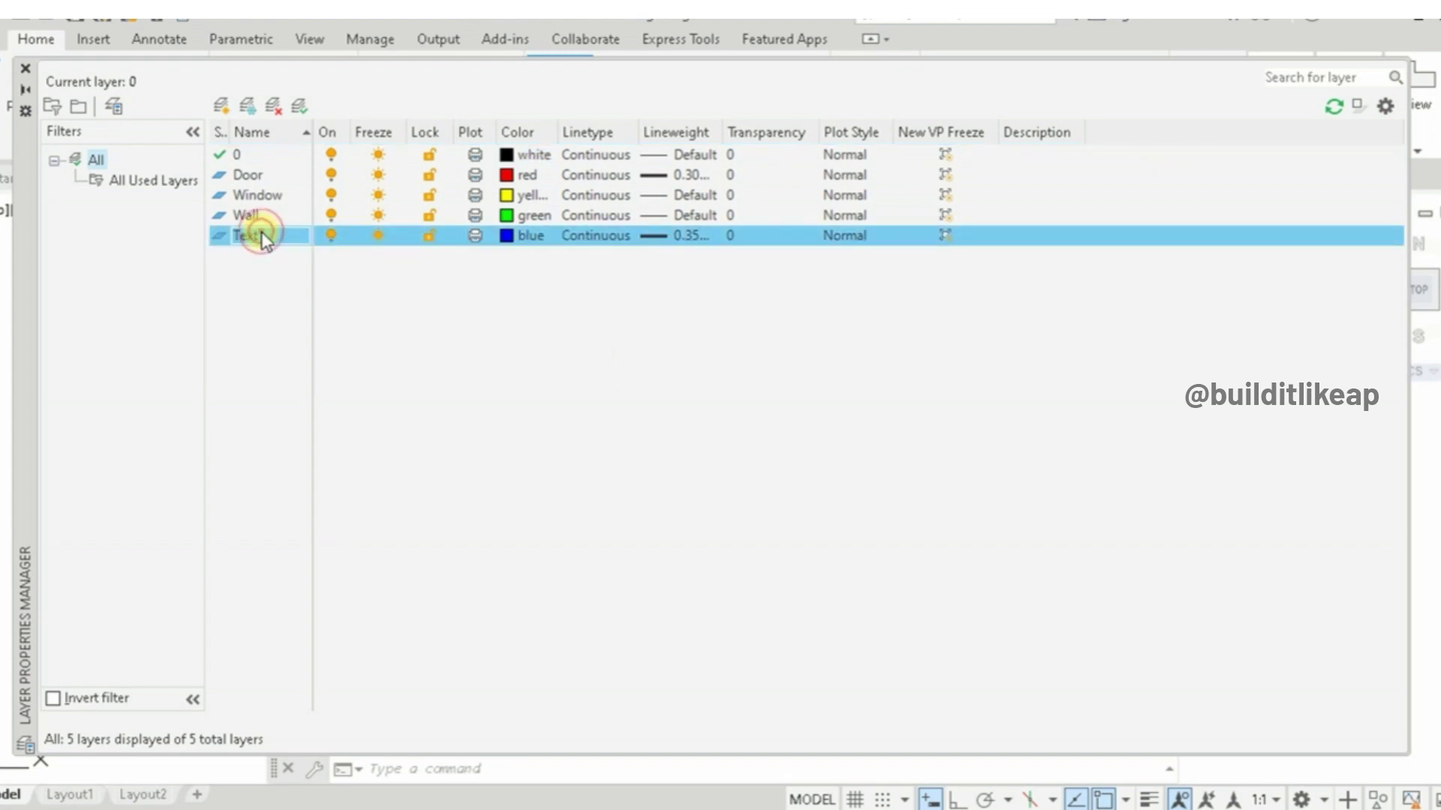
key("Delete")
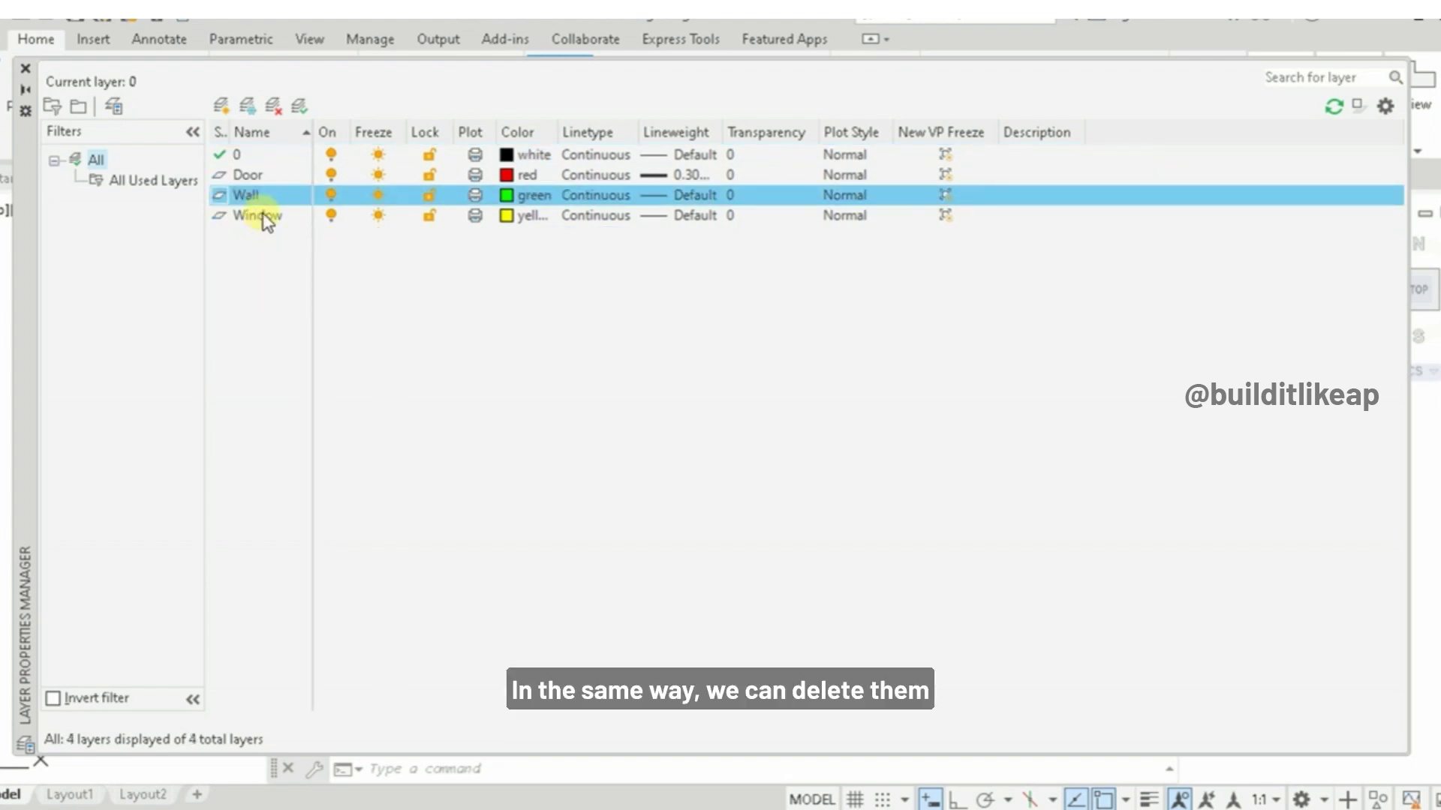
left_click(264, 218)
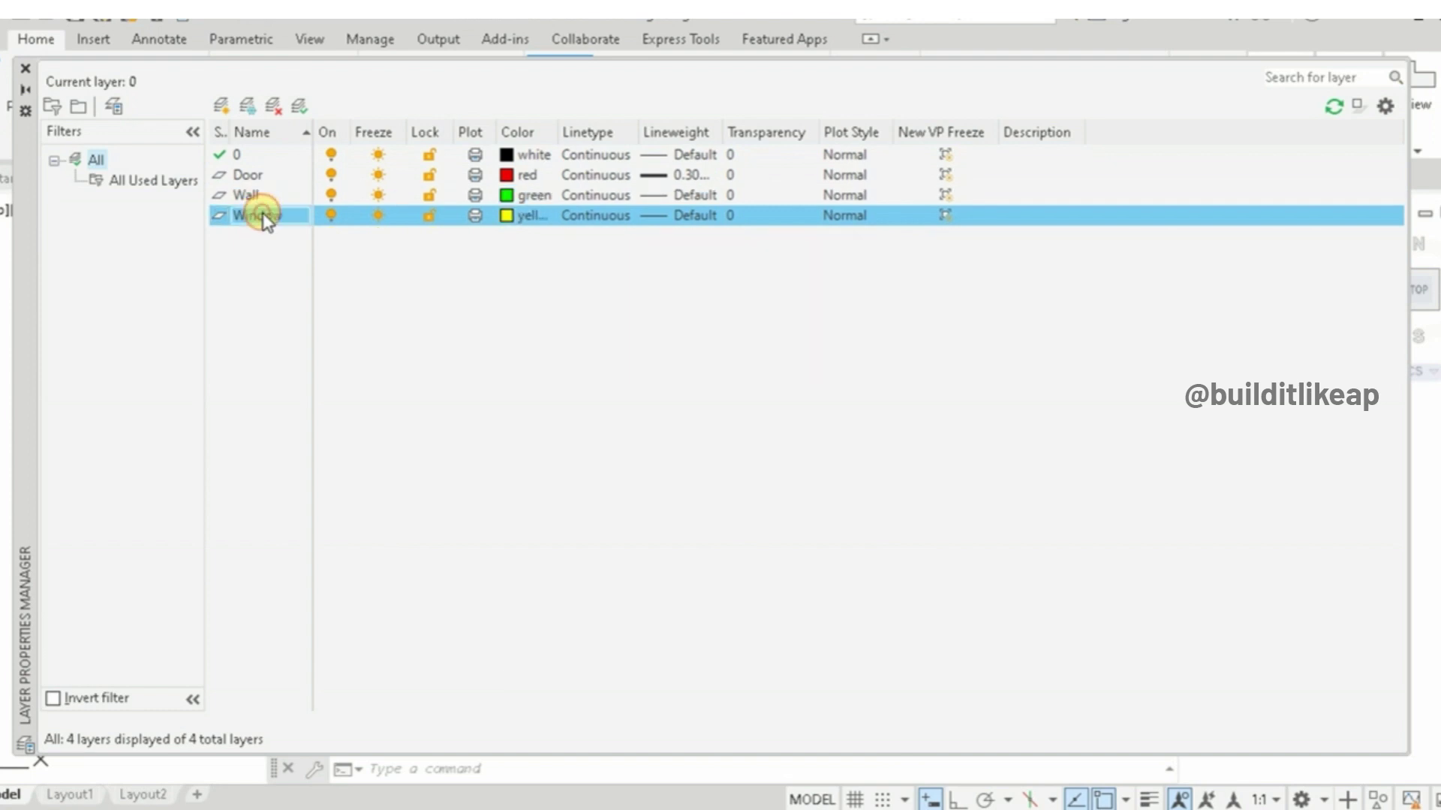
left_click(275, 113)
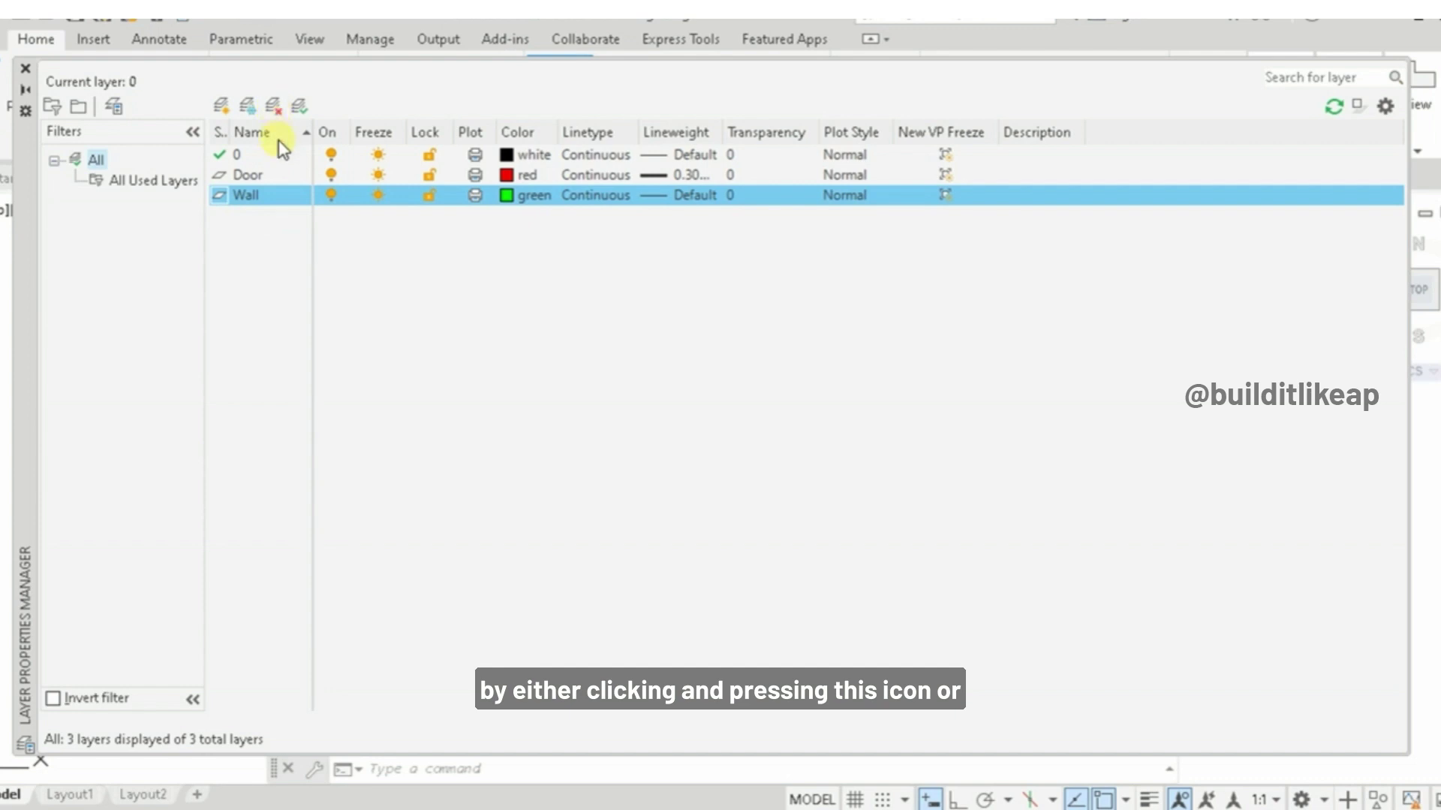
right_click(280, 204)
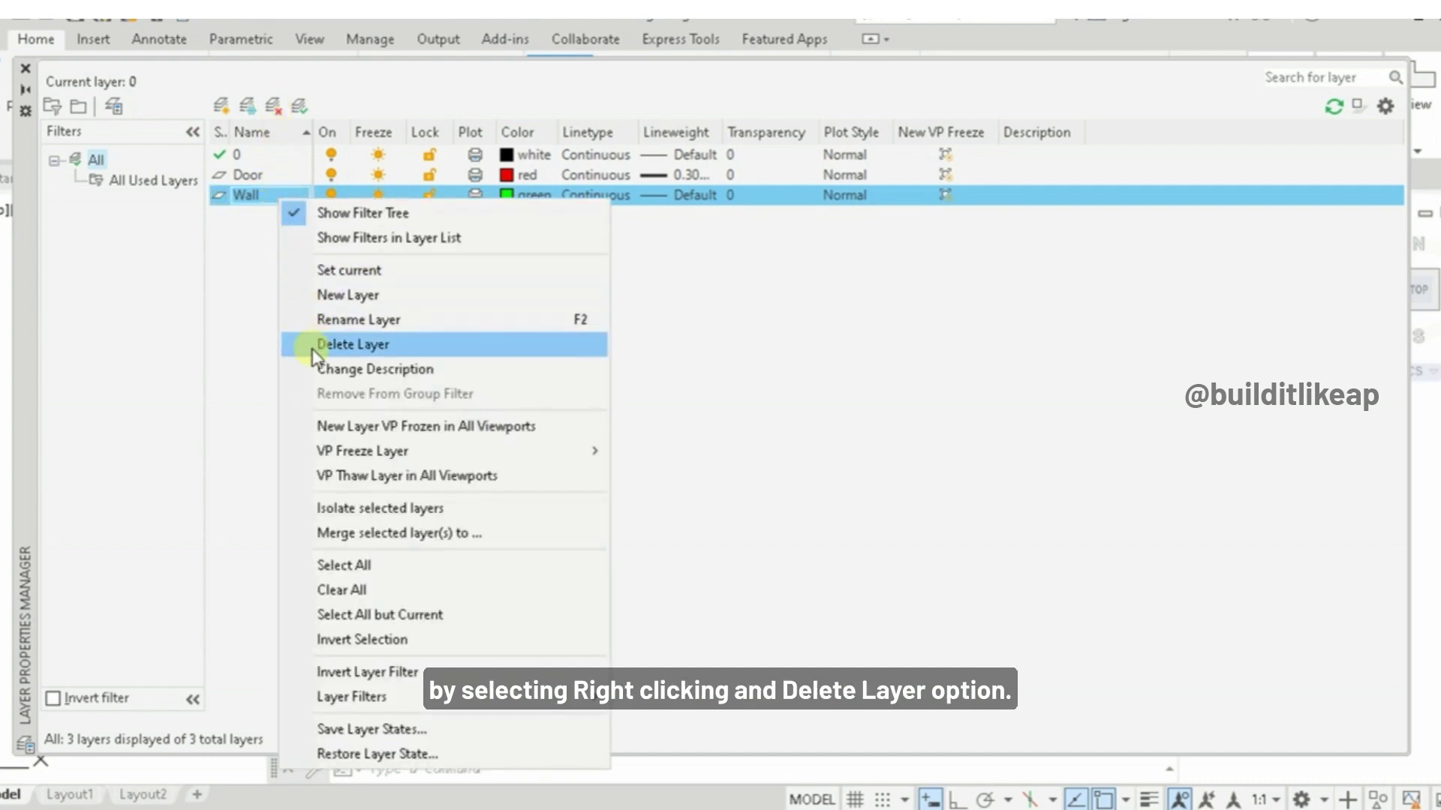
left_click(353, 345)
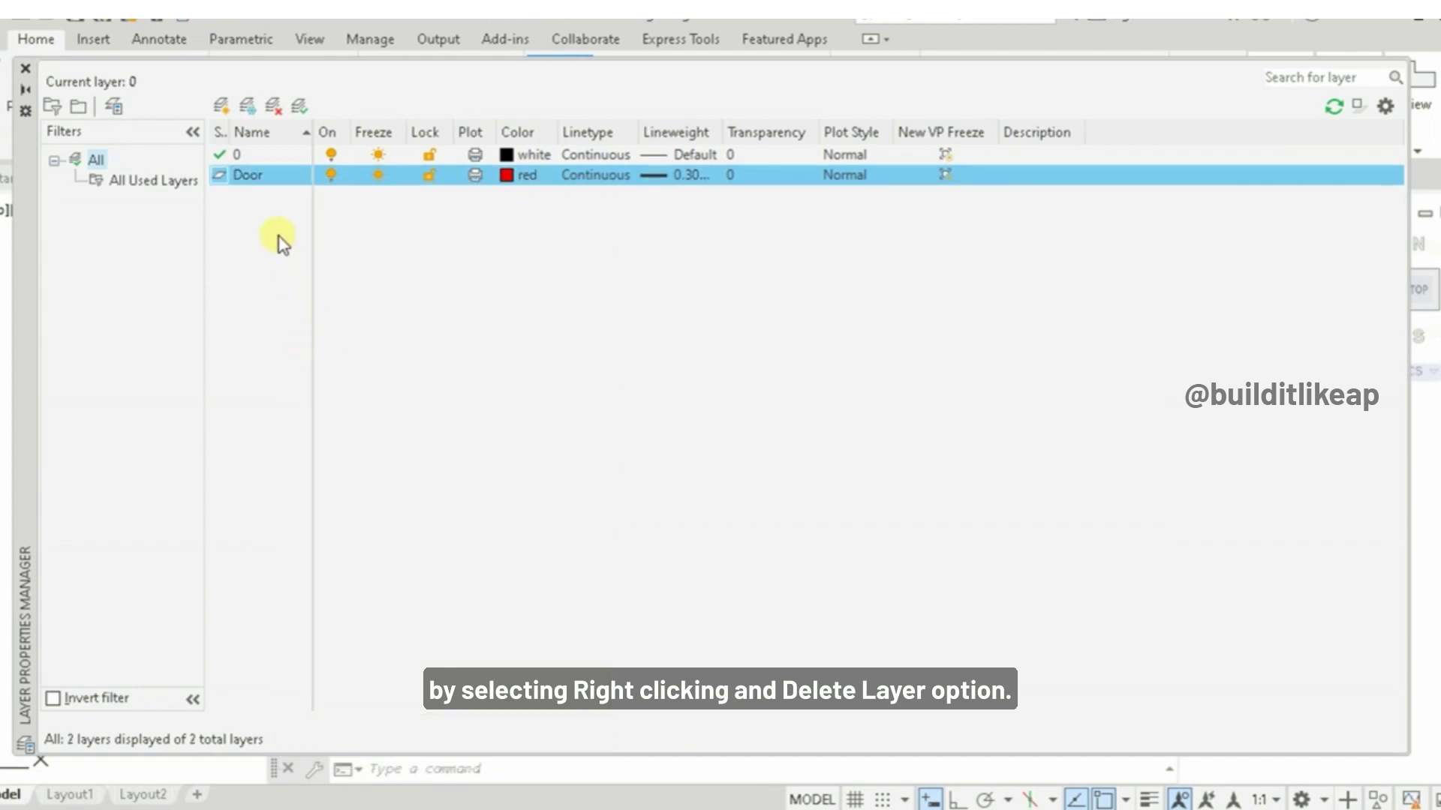
left_click(269, 180)
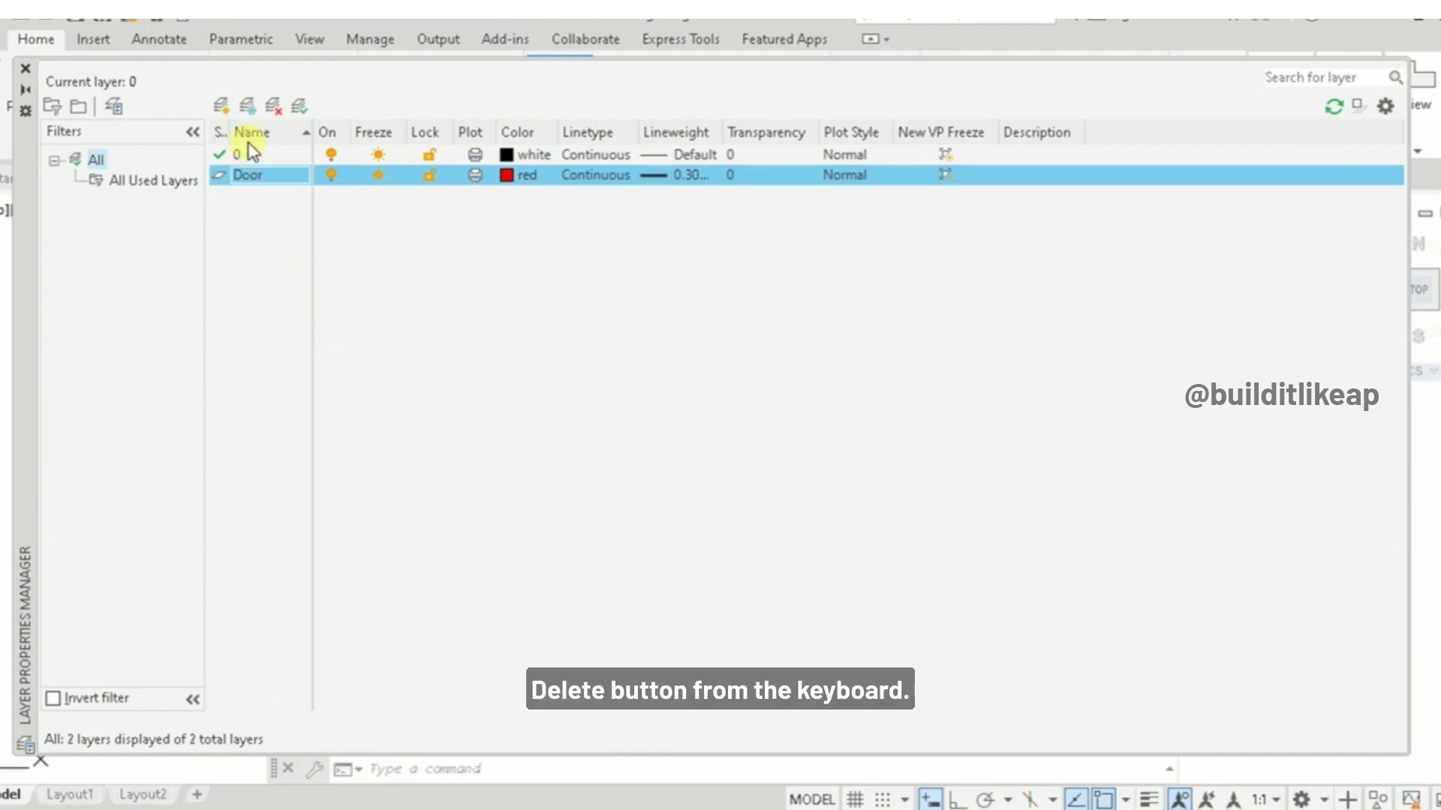
key("Delete")
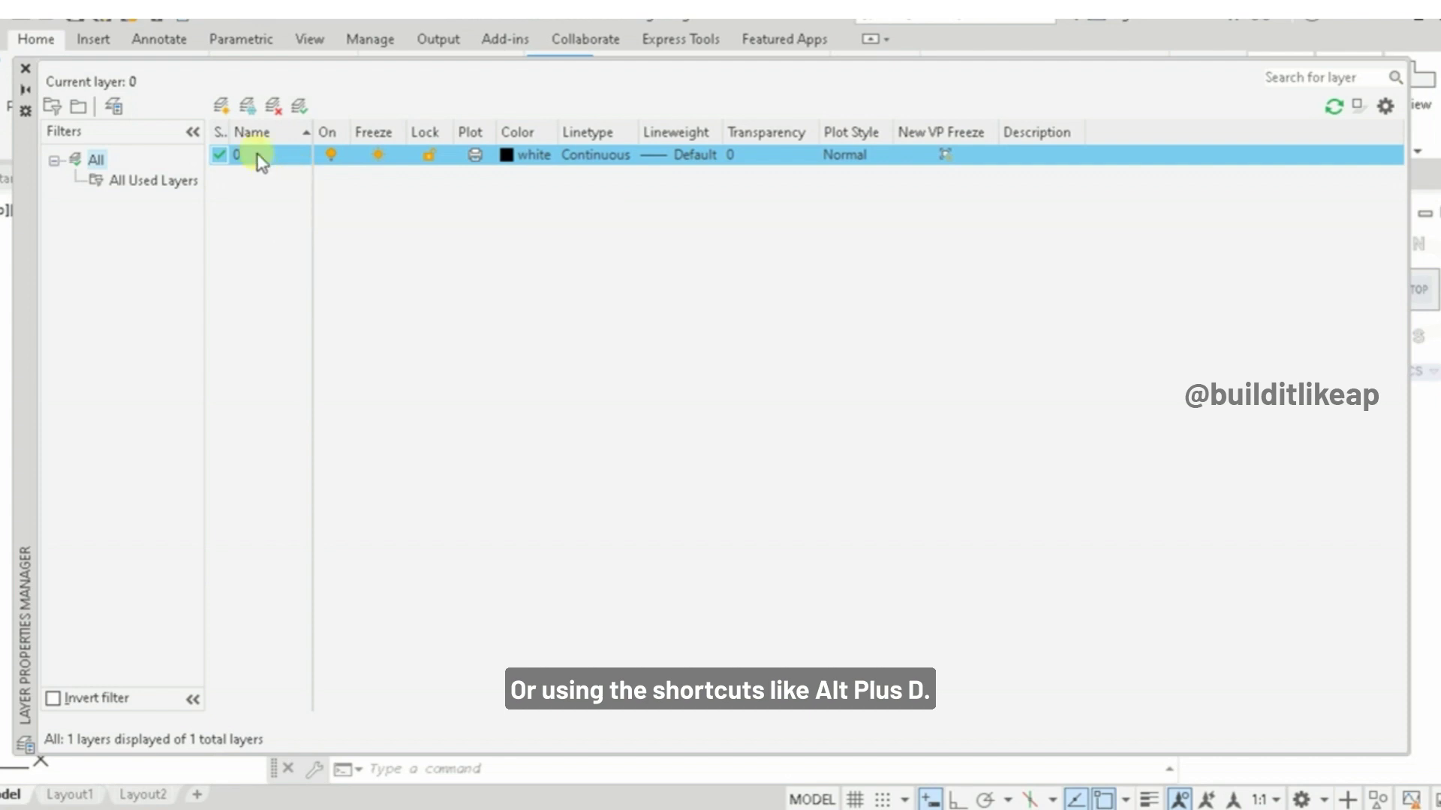
- Reopen the Layer Properties palette as a full panel and select layer 0
left_click(23, 90)
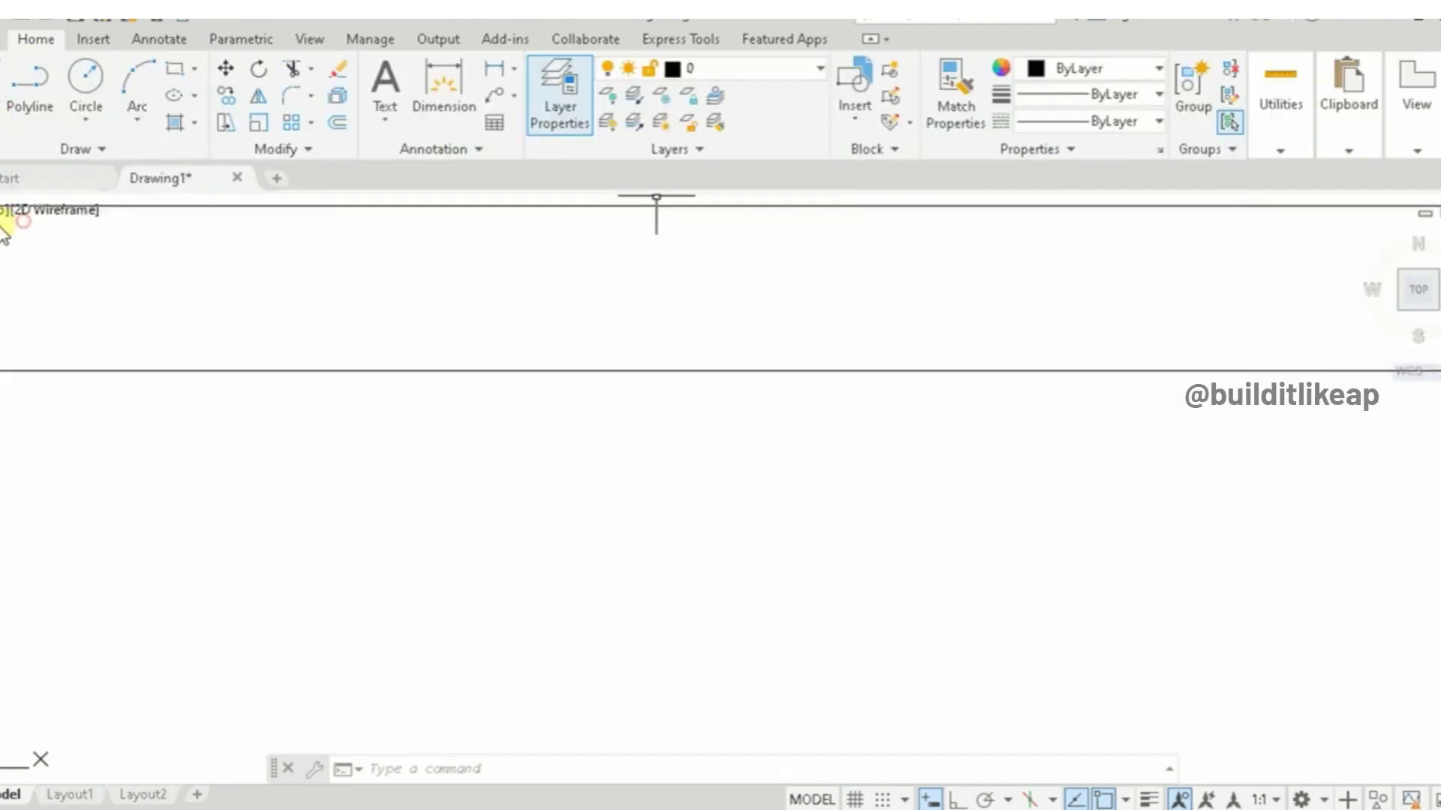
left_click(23, 219)
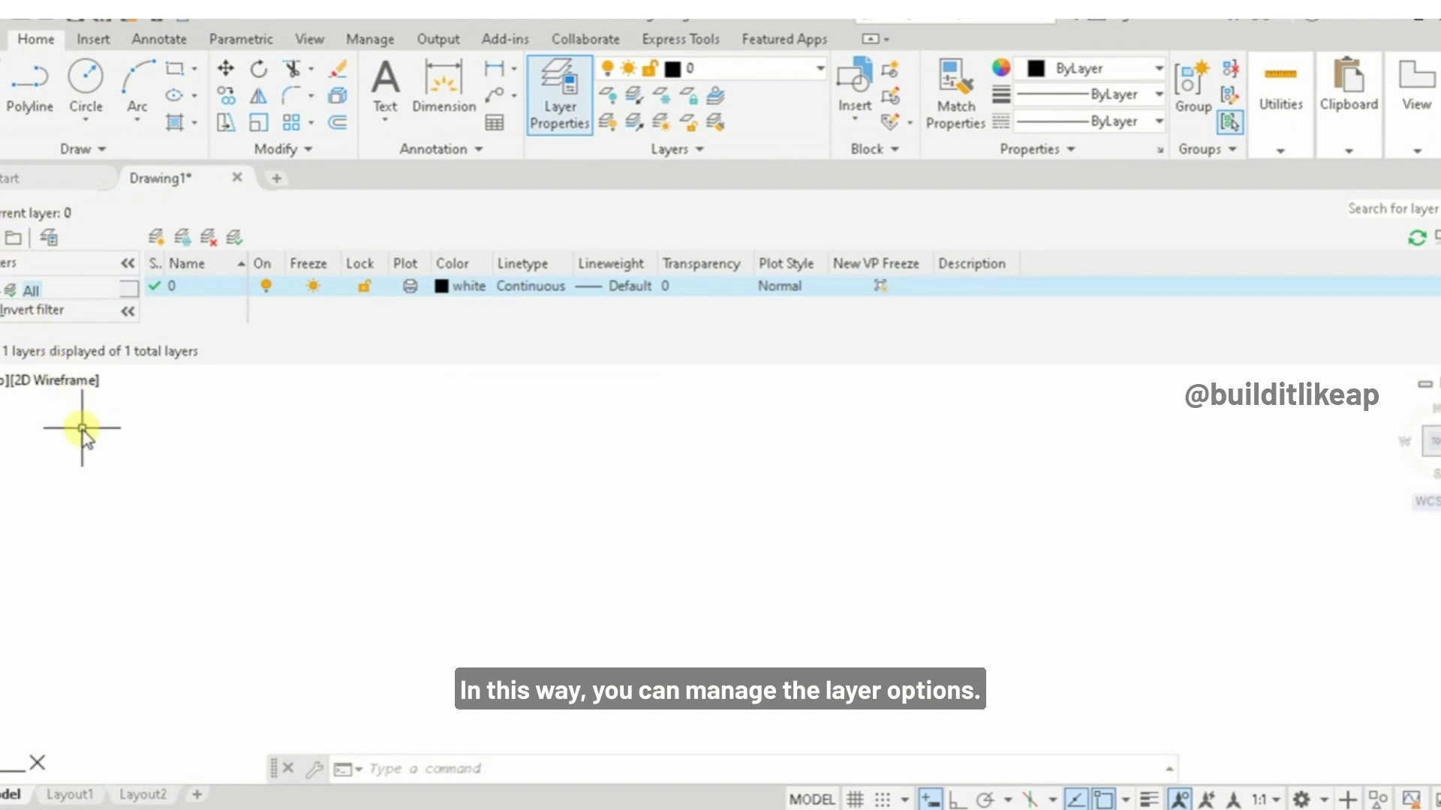
left_click(335, 210)
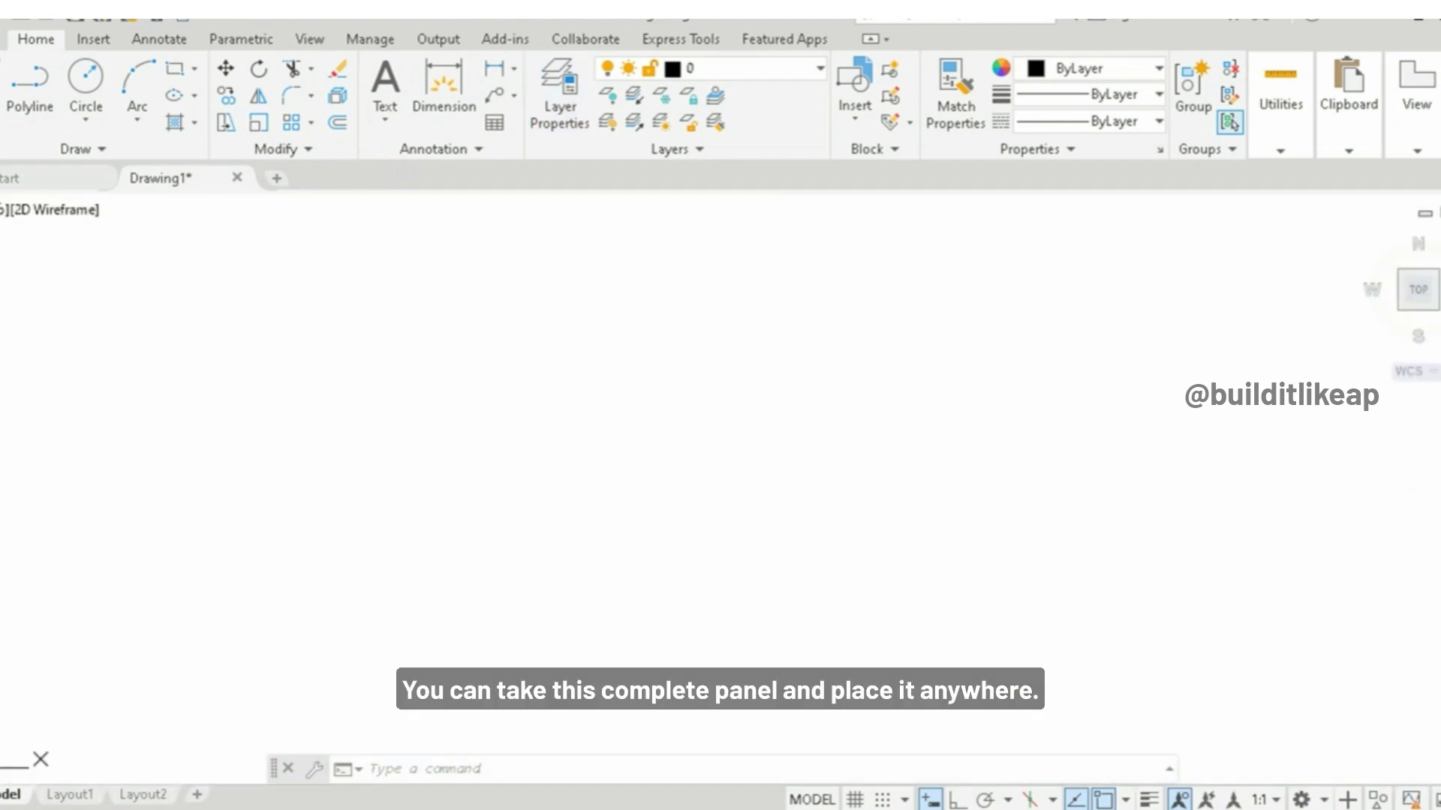
left_click(559, 96)
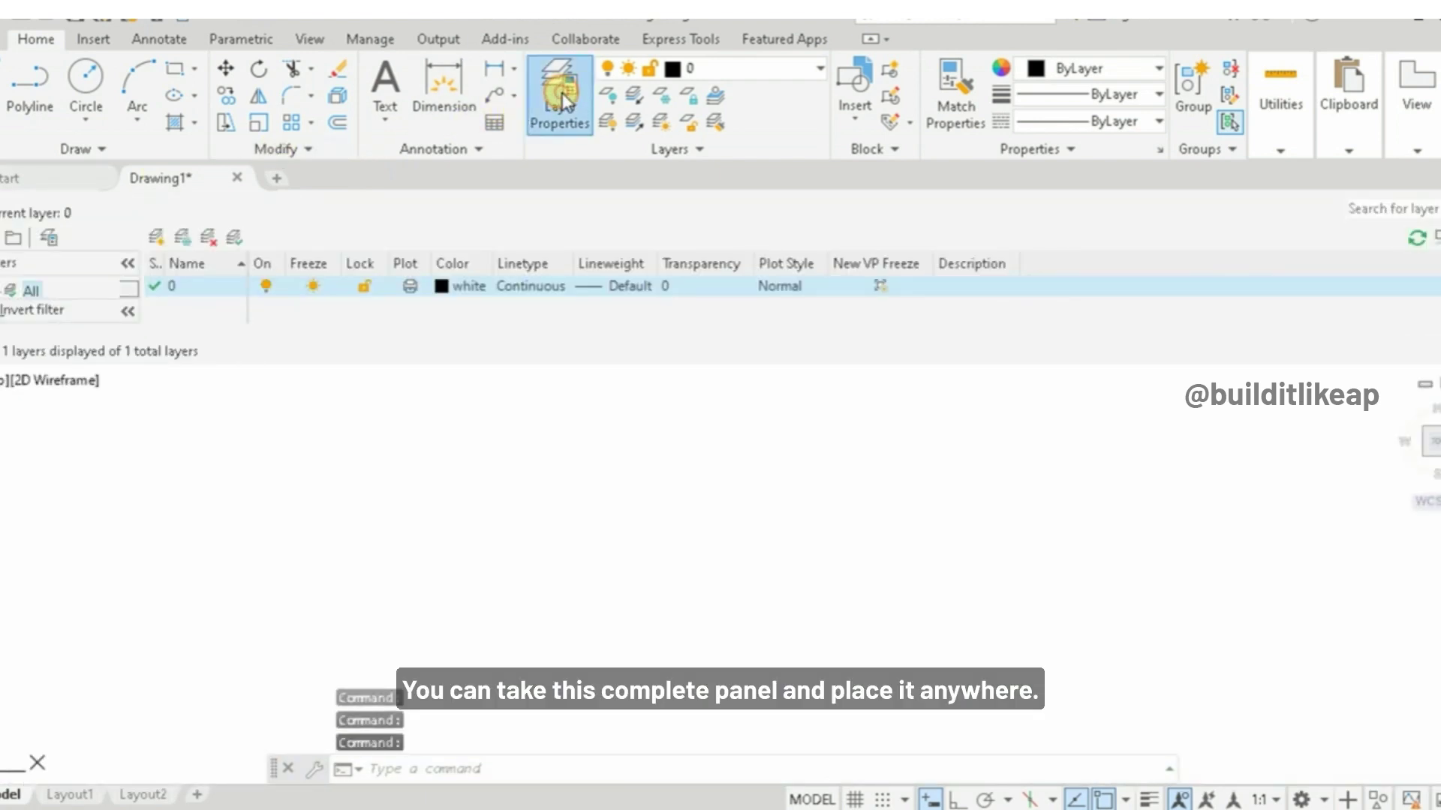
left_click(237, 290)
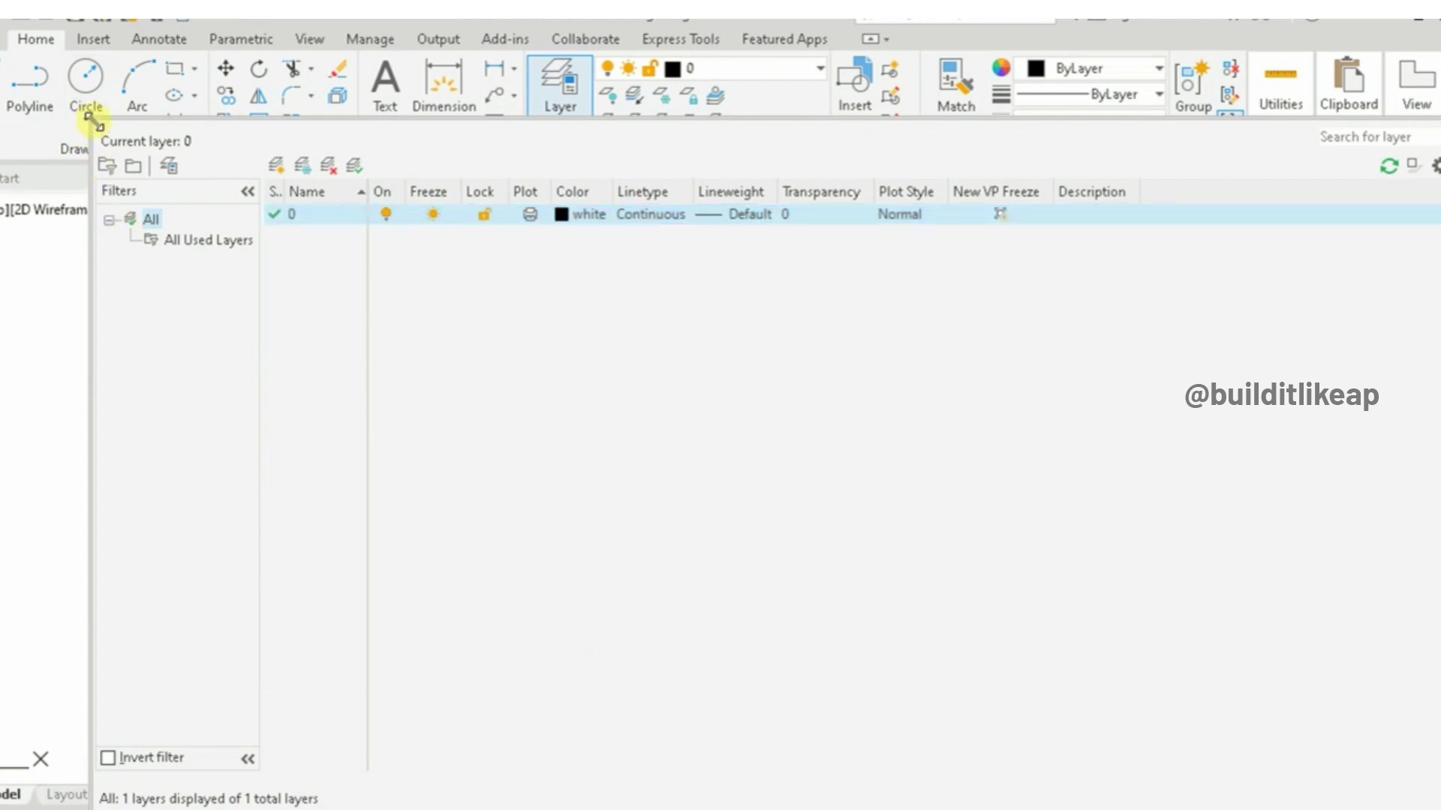
- Shrink the layer palette, dock it on the right edge, and narrow it
left_click_drag(90, 120, 1100, 480)
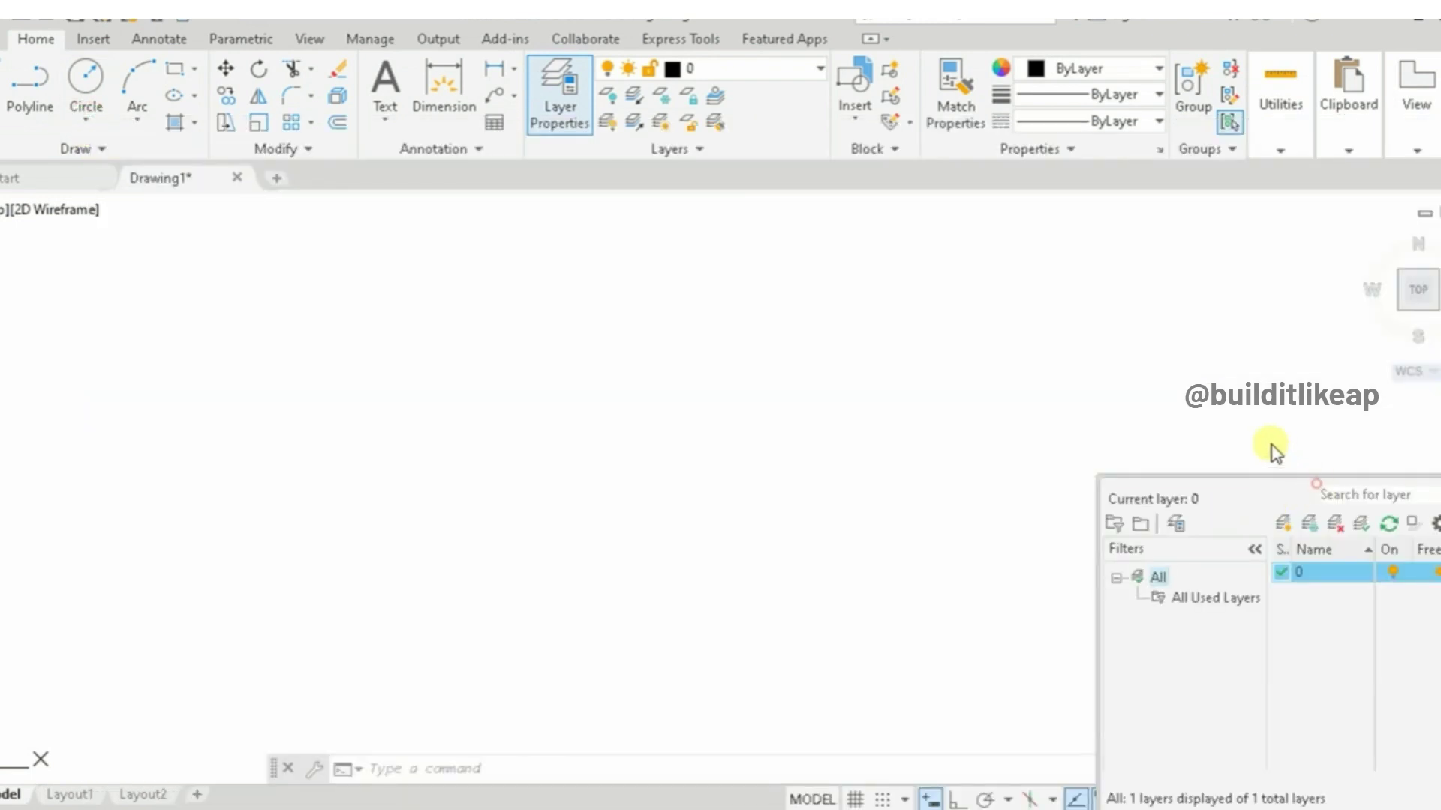
left_click(1313, 484)
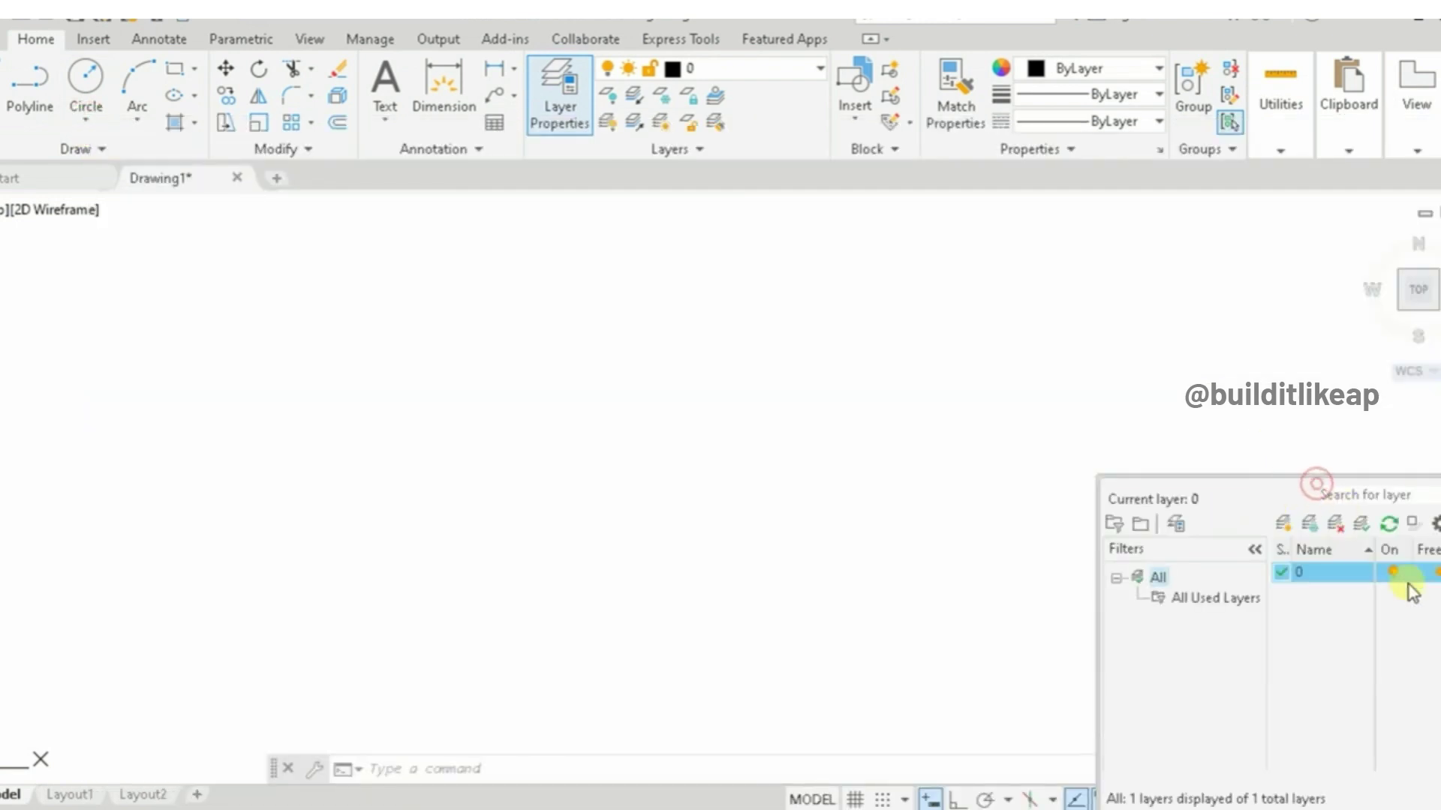
mouse_move(1435, 615)
left_mouse_down()
mouse_move(754, 356)
mouse_move(1418, 379)
left_mouse_up()
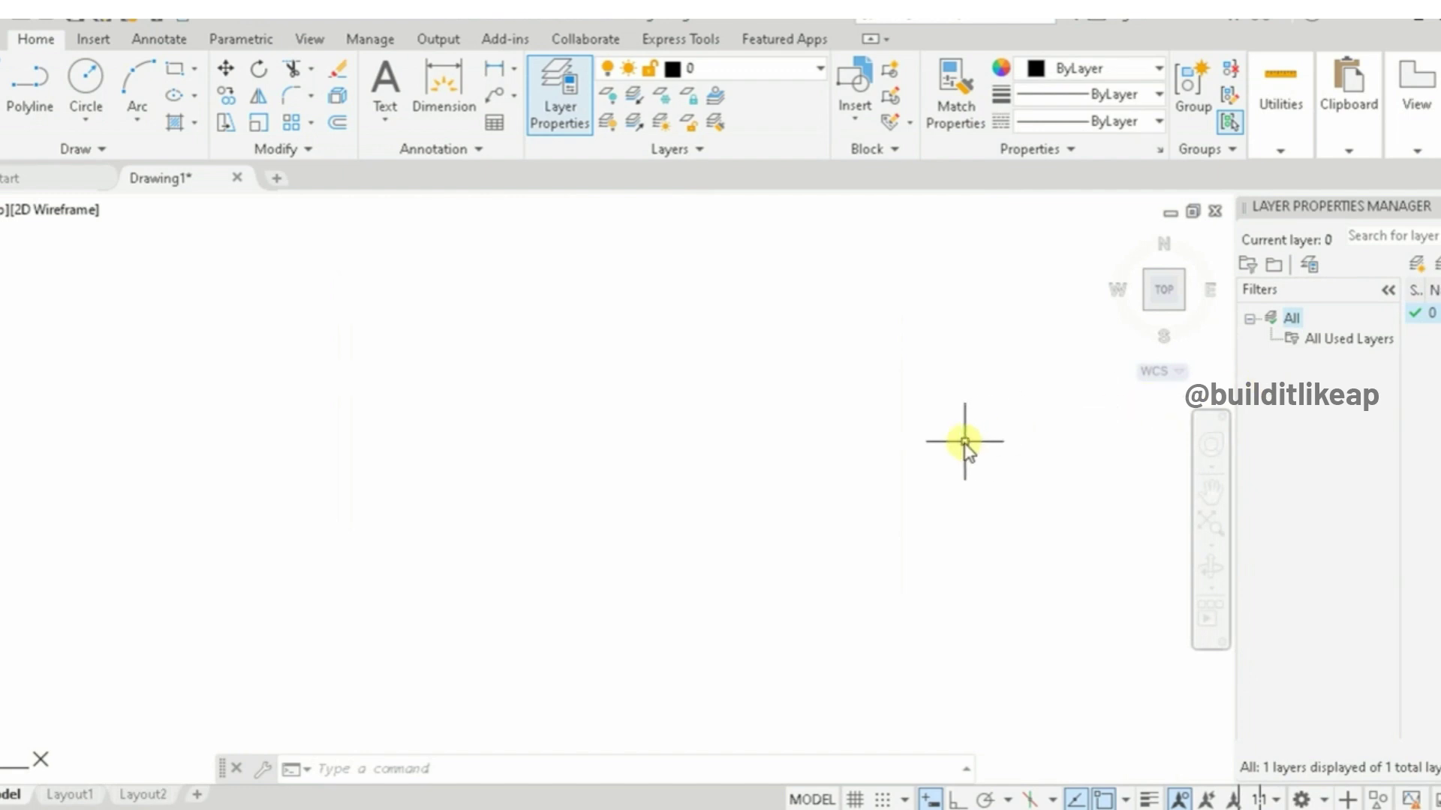
left_click(964, 445)
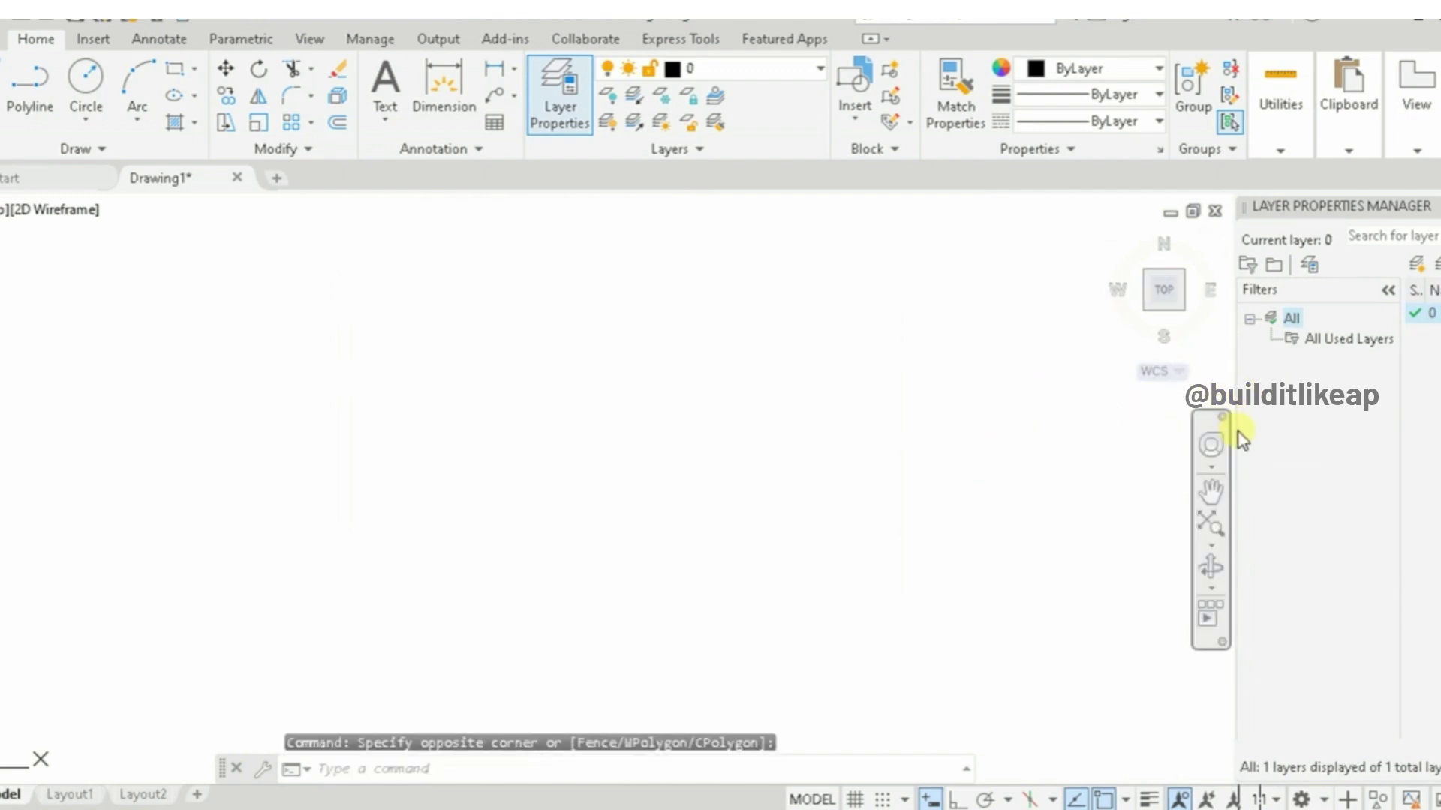
left_click_drag(1235, 393, 1321, 390)
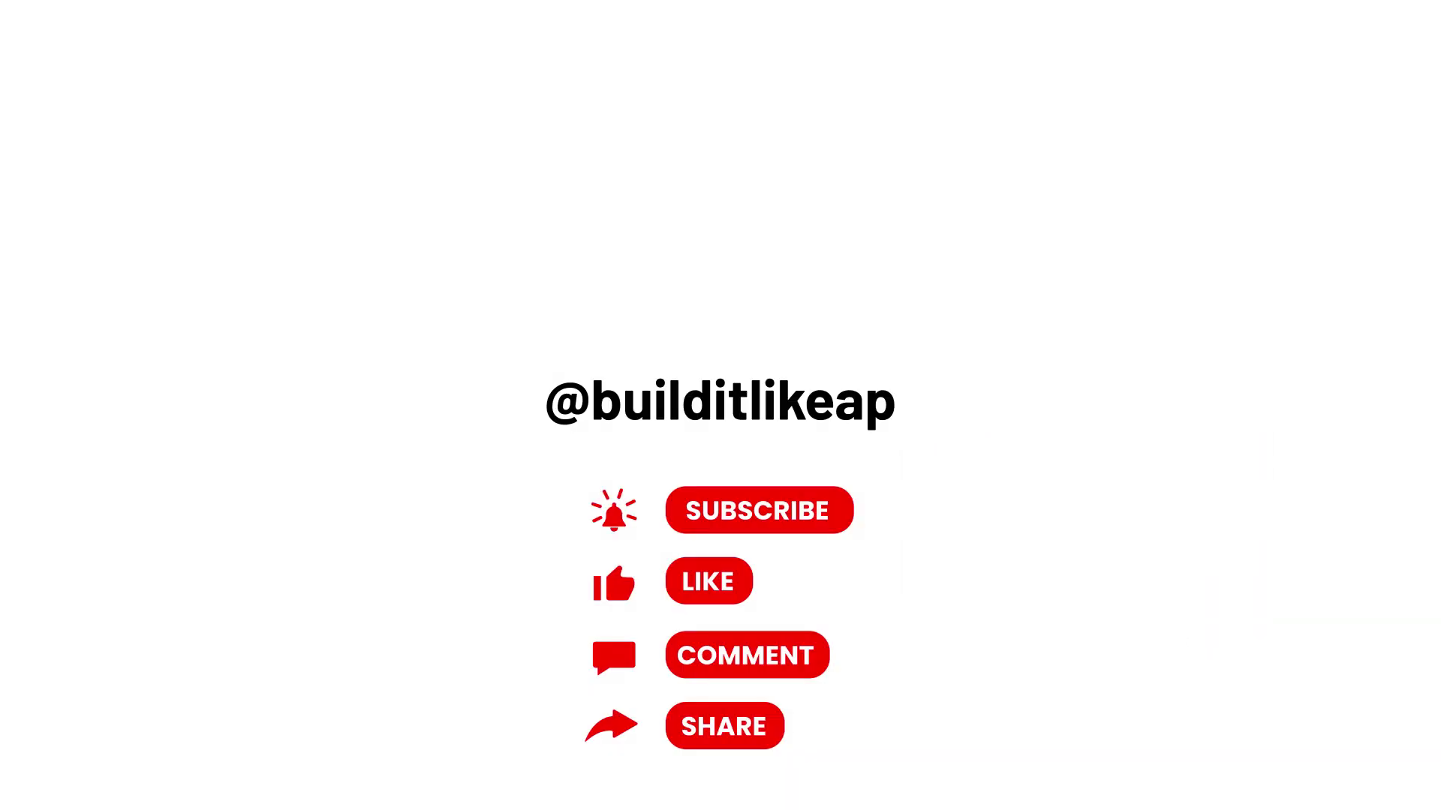